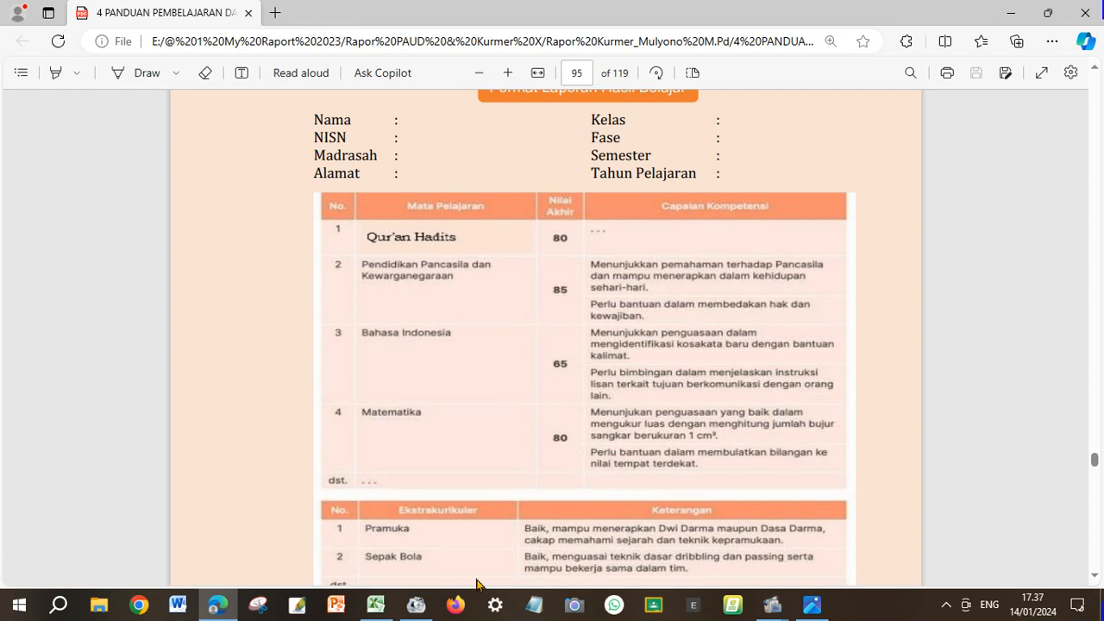
Switch to the image RAPORT KUMER RDM1.jpg and examine the Capaian Hasil Belajar table
left_click(812, 605)
scroll(619, 342, "up", 2)
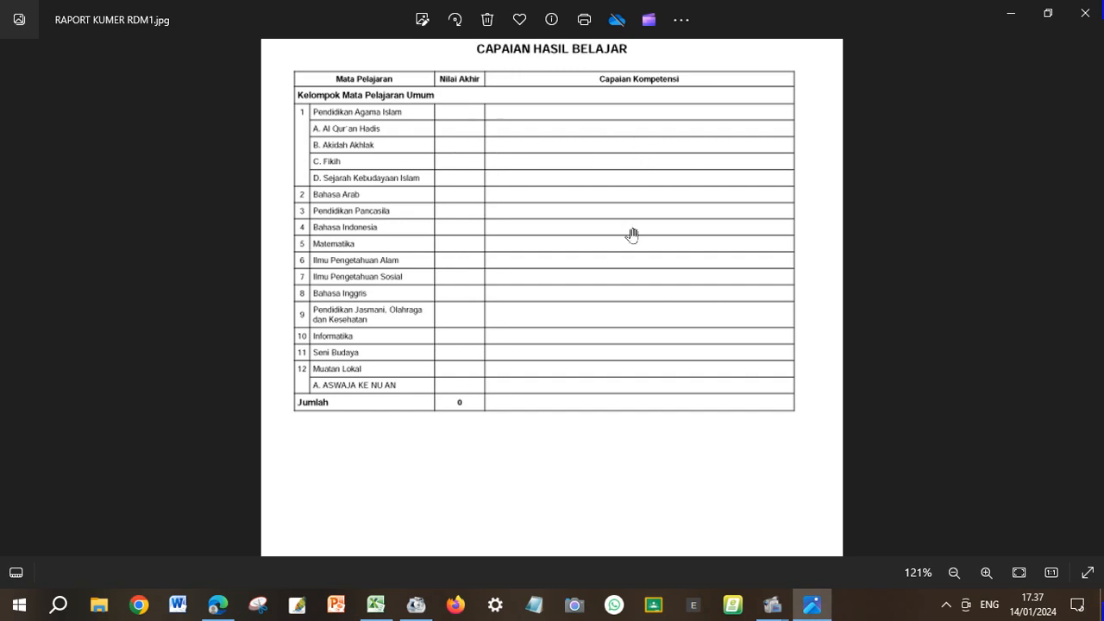
Switch to the Rapor Kurmer workbook in Excel and open the Al Qur'an Hadis assessment sheet through Input Nilai-TP
left_click(373, 606)
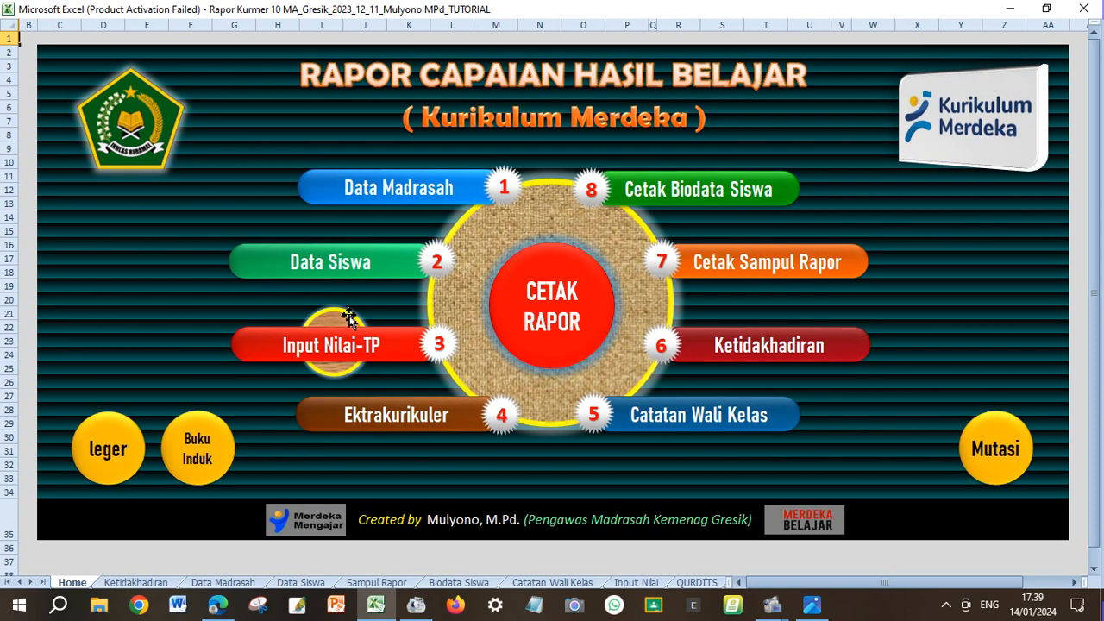
left_click(388, 300)
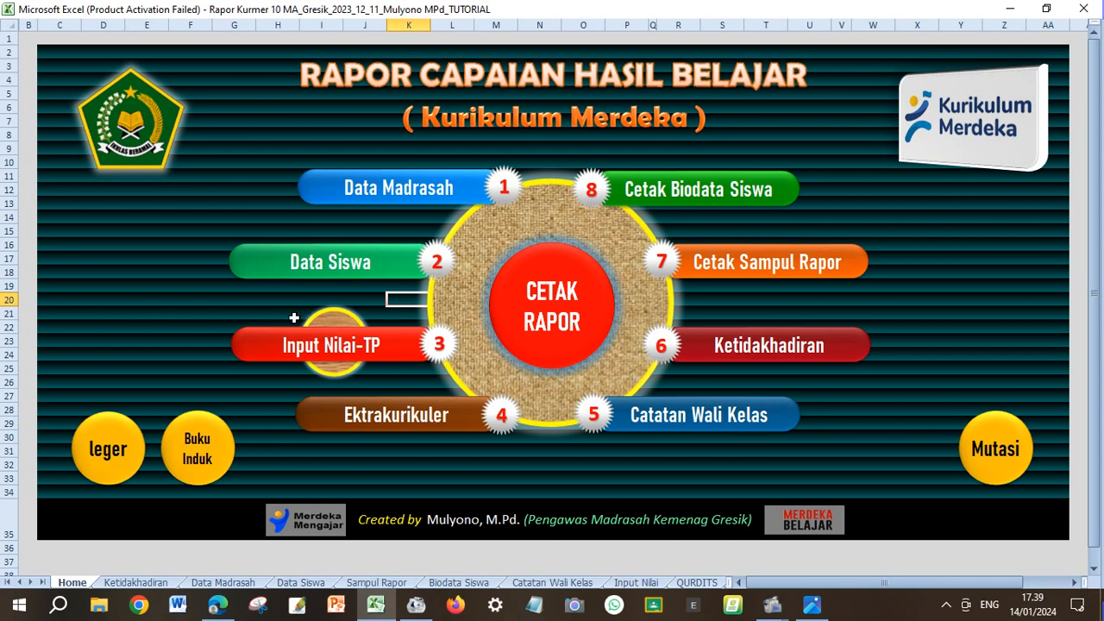
left_click(371, 349)
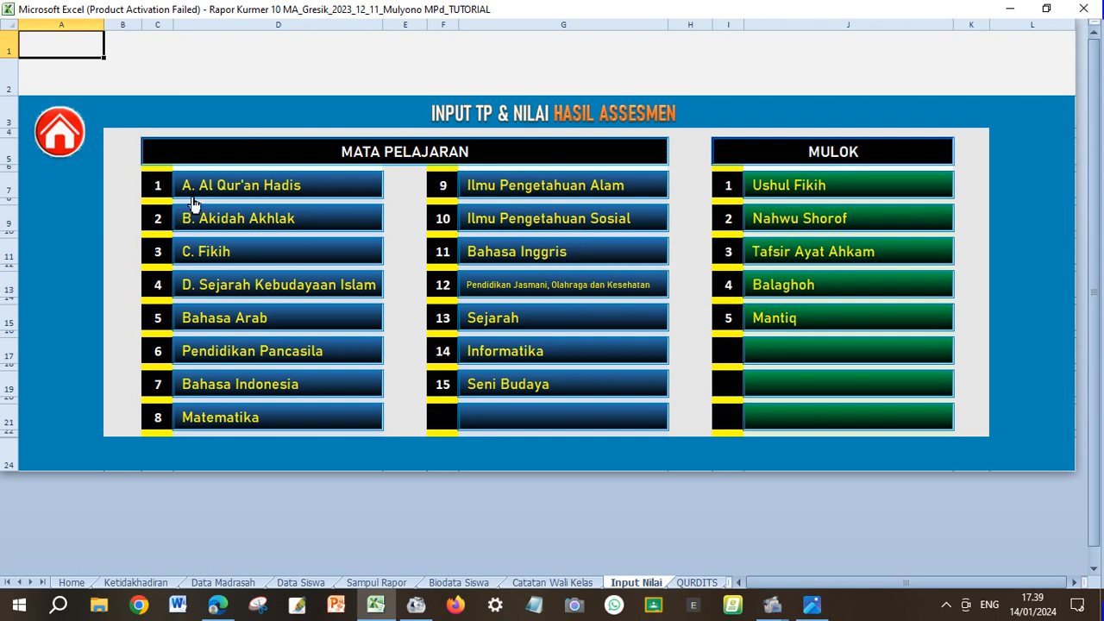
left_click(256, 191)
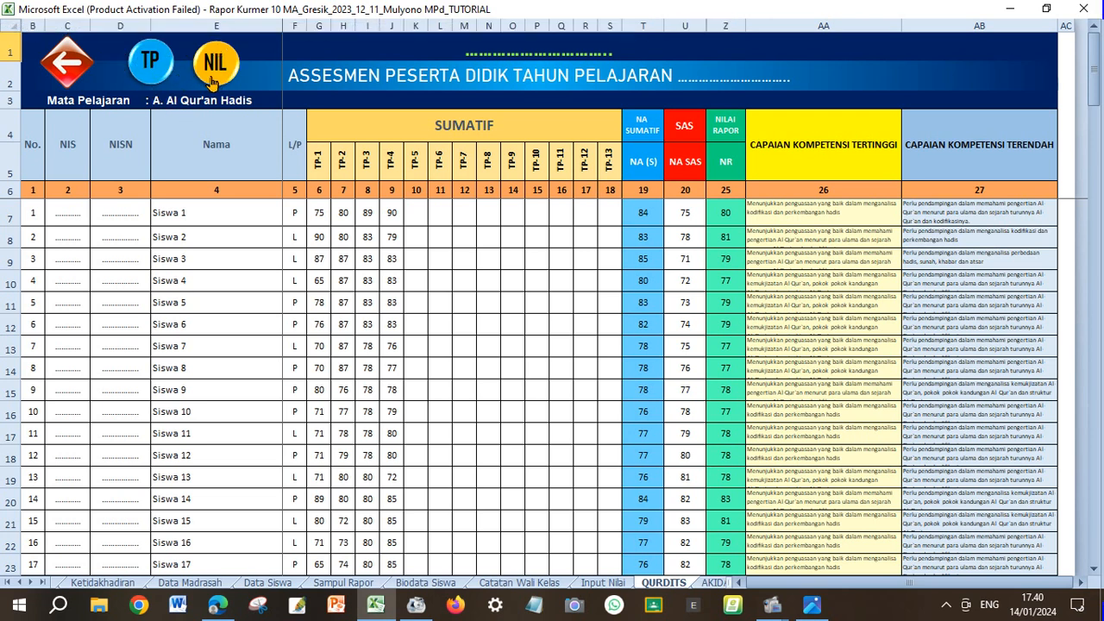
Go to the Al Qur'an Hadis learning objectives table and review the TP-1 to TP-4 texts and the rows through TP-13
left_click(150, 60)
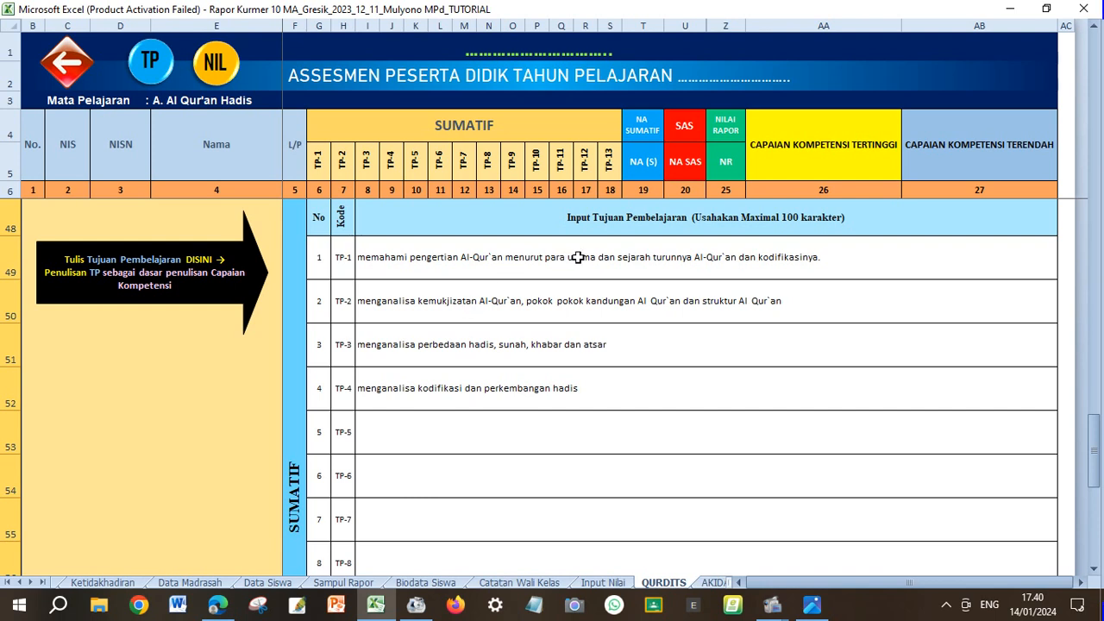
left_click(535, 261)
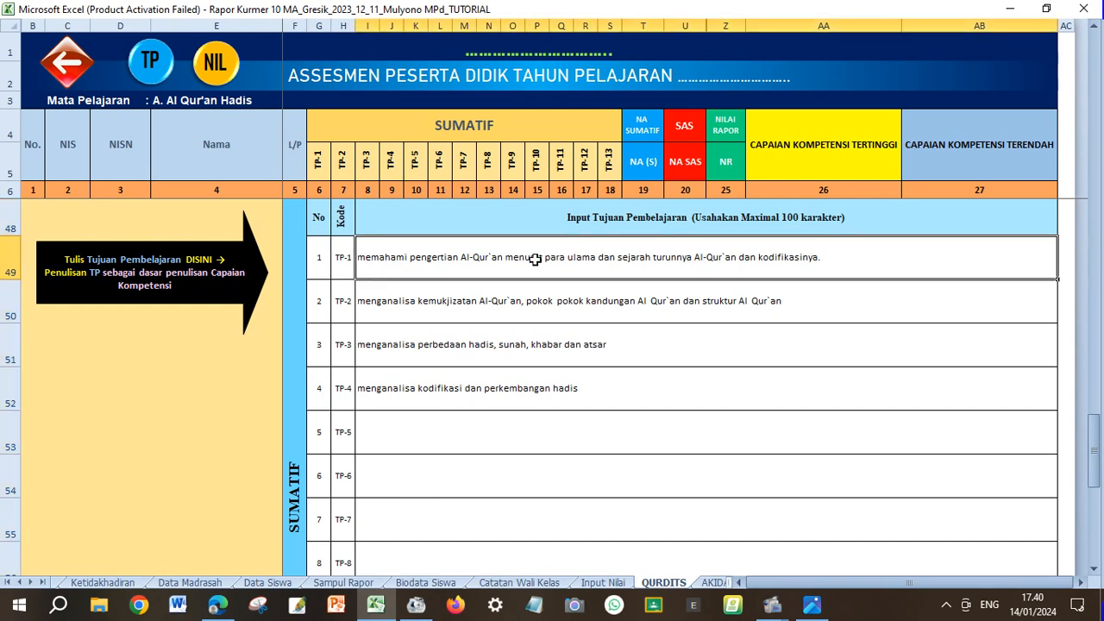
left_click(510, 301)
left_click(528, 347)
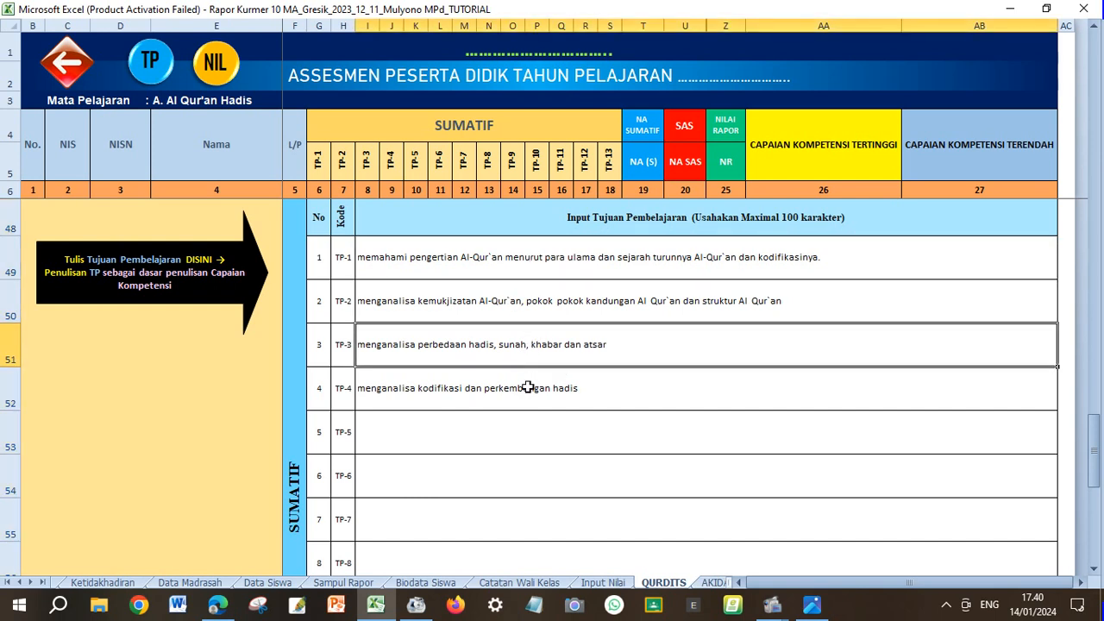
left_click(524, 393)
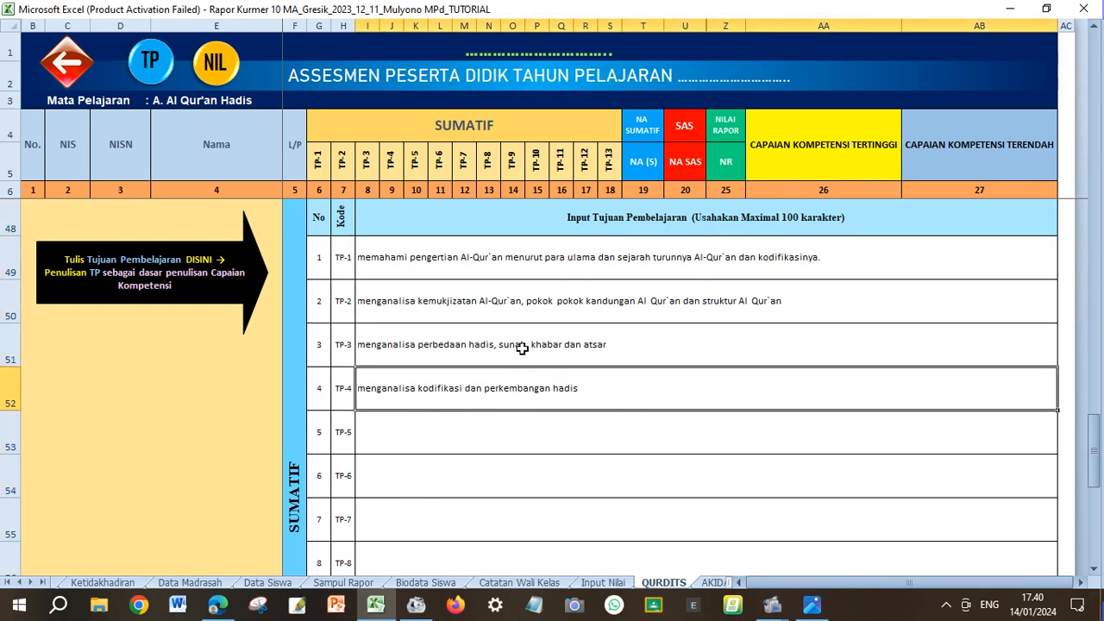
left_click(506, 262)
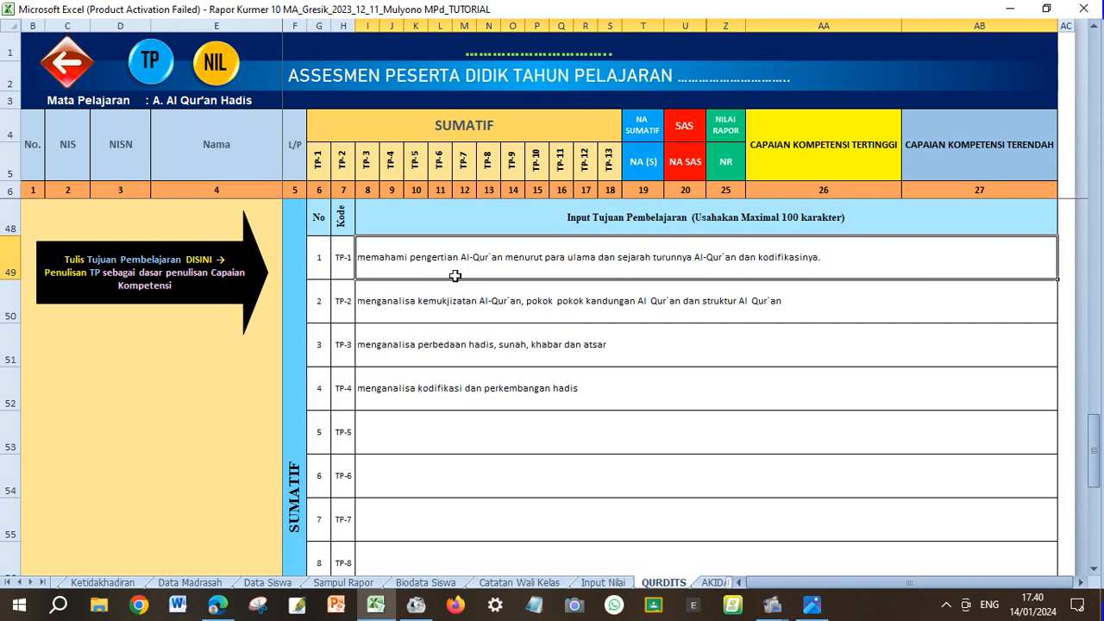
left_click(465, 344)
left_click_drag(484, 258, 521, 400)
left_click(491, 394)
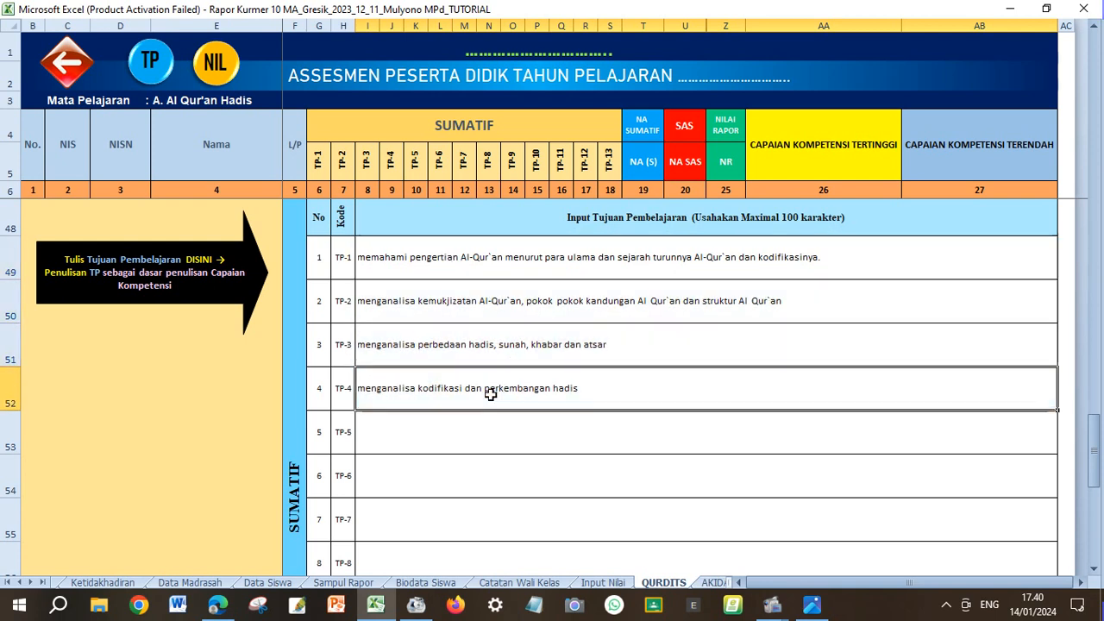
left_click_drag(432, 256, 491, 391)
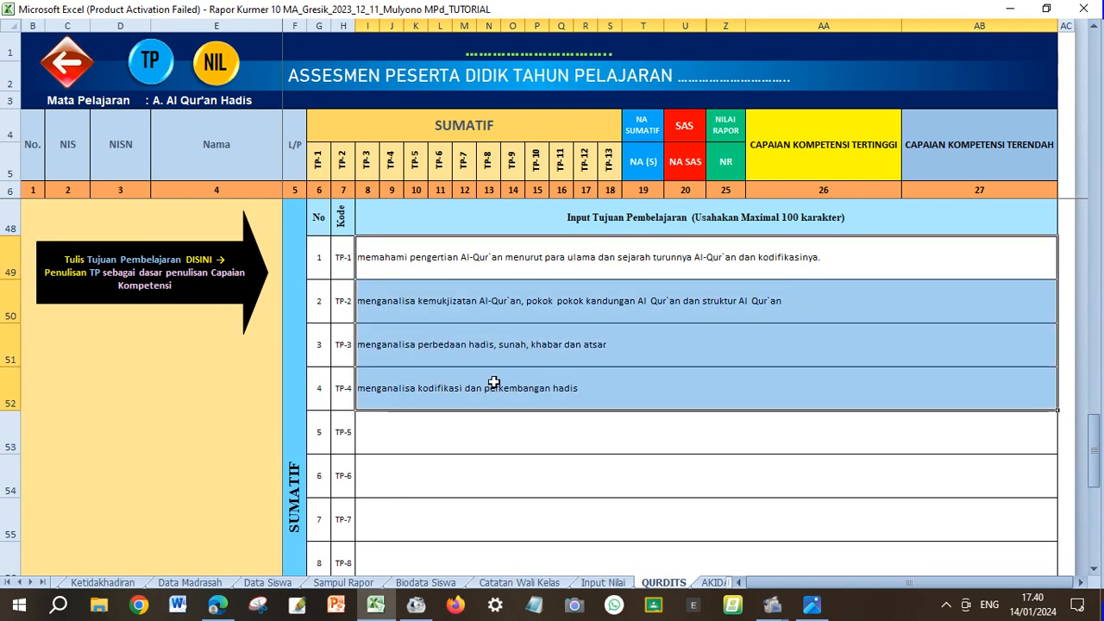
left_click(517, 371)
left_click_drag(462, 257, 536, 383)
scroll(542, 376, "down", 1)
scroll(542, 375, "down", 2)
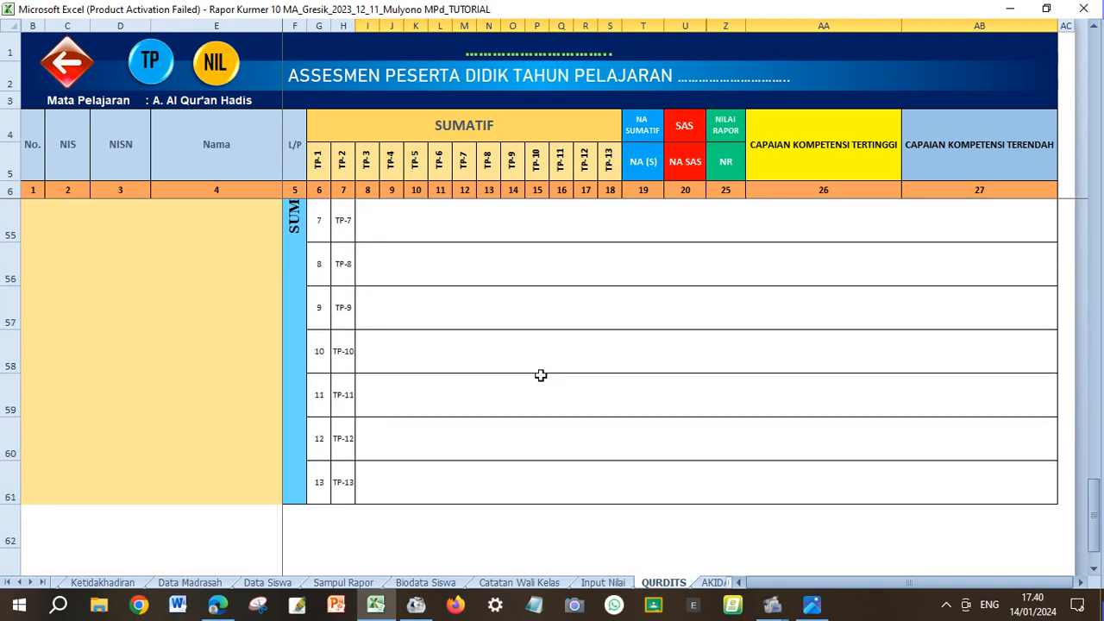
scroll(599, 357, "up", 4)
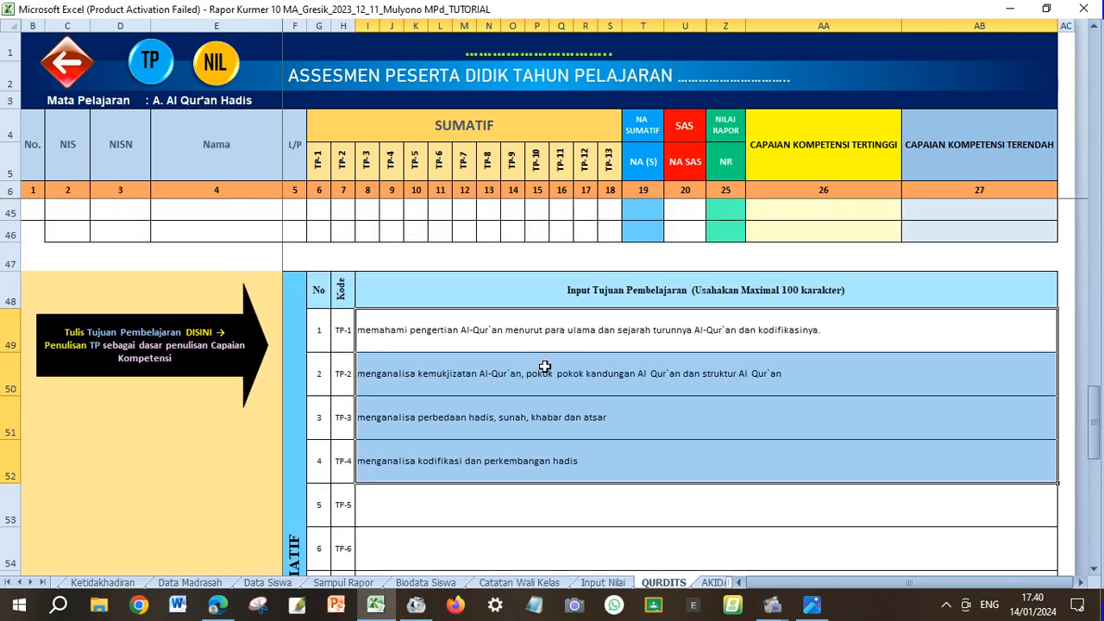
left_click(545, 367)
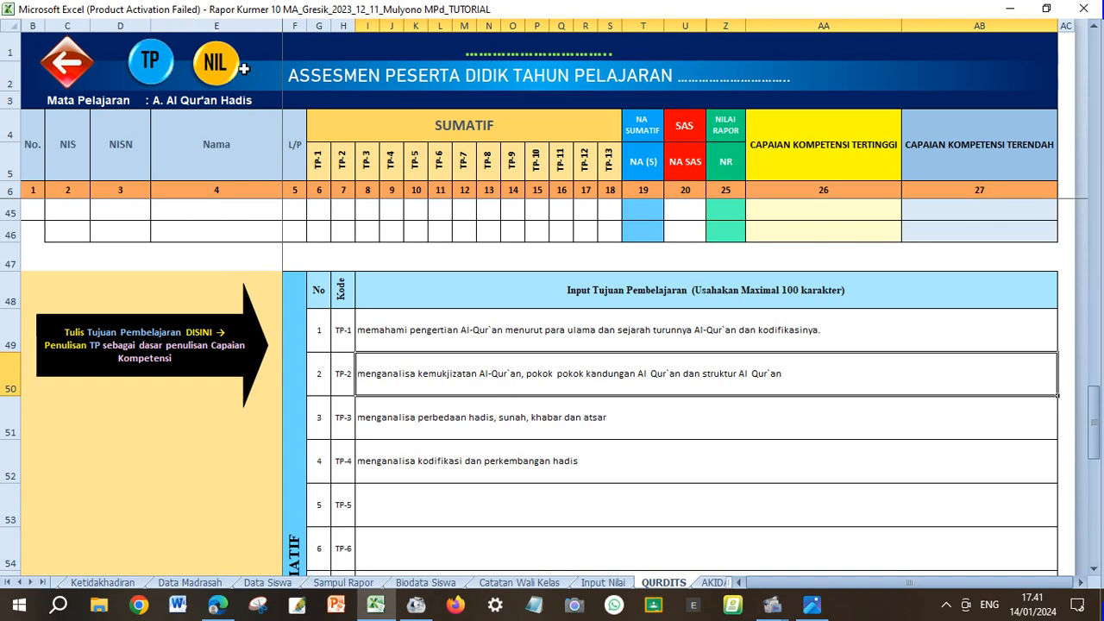
Return to the student score table and examine the summative scores under TP-1 to TP-4
left_click(216, 69)
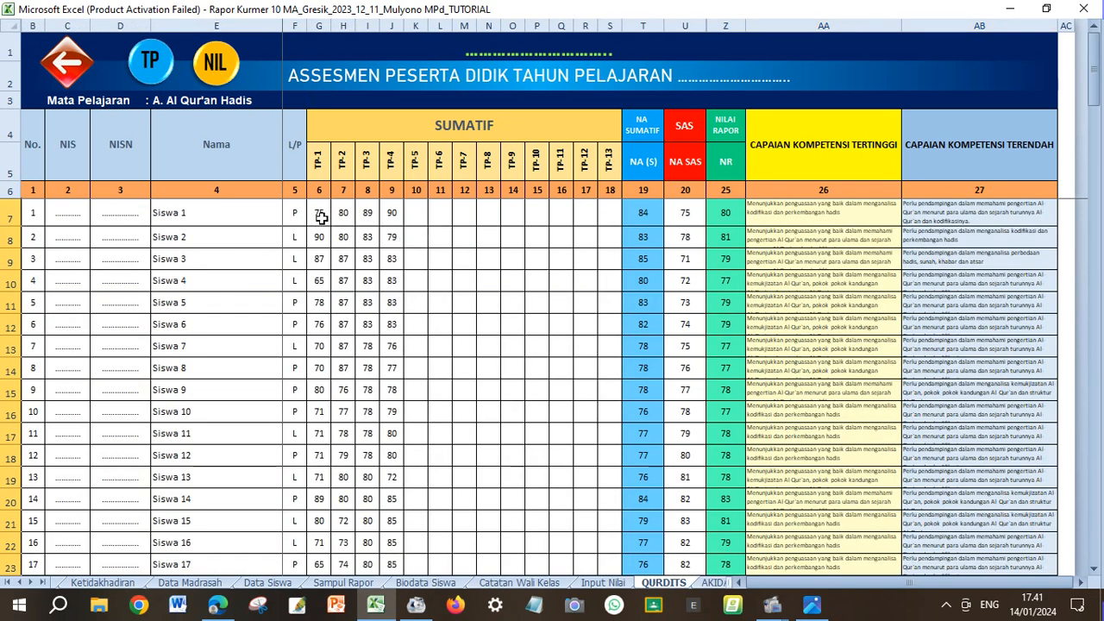
left_click_drag(323, 215, 336, 219)
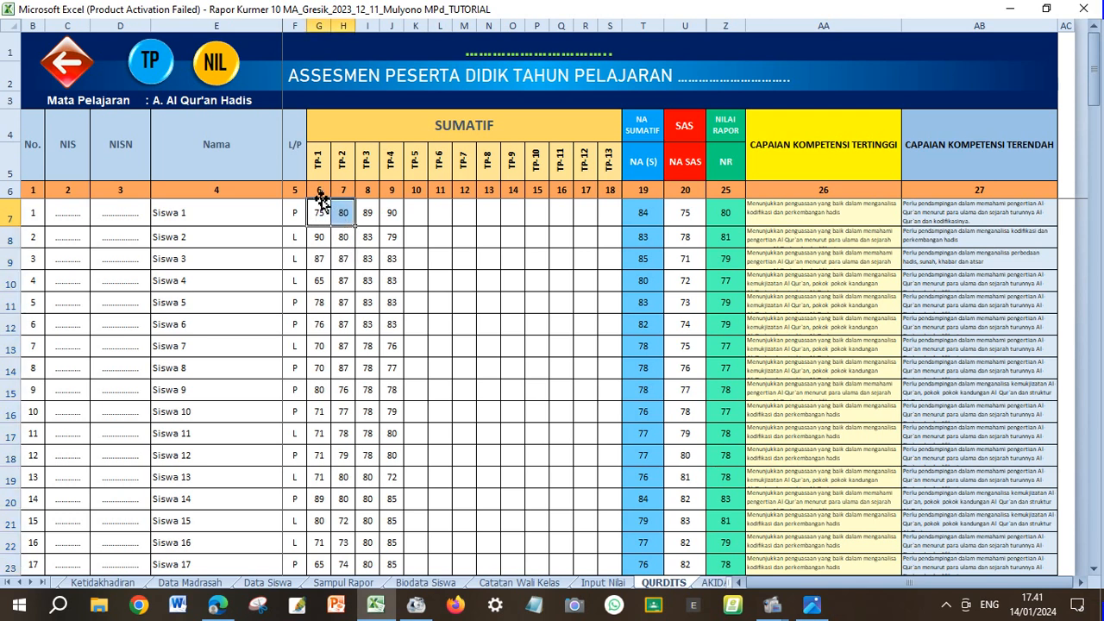
left_click(324, 129)
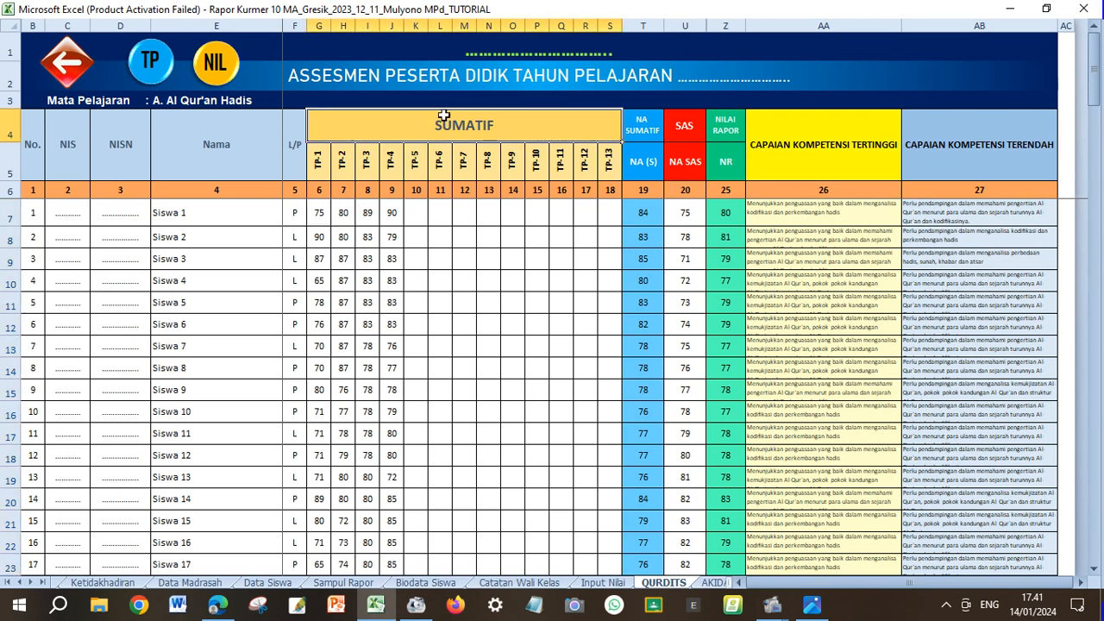
left_click(315, 168)
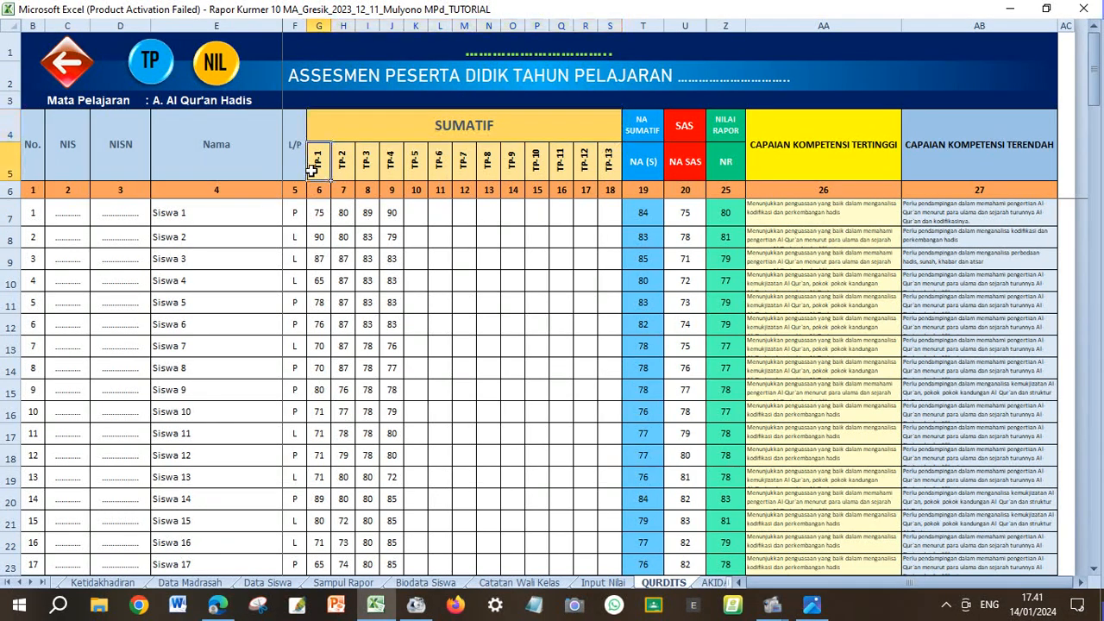
left_click(321, 215)
left_click(354, 169)
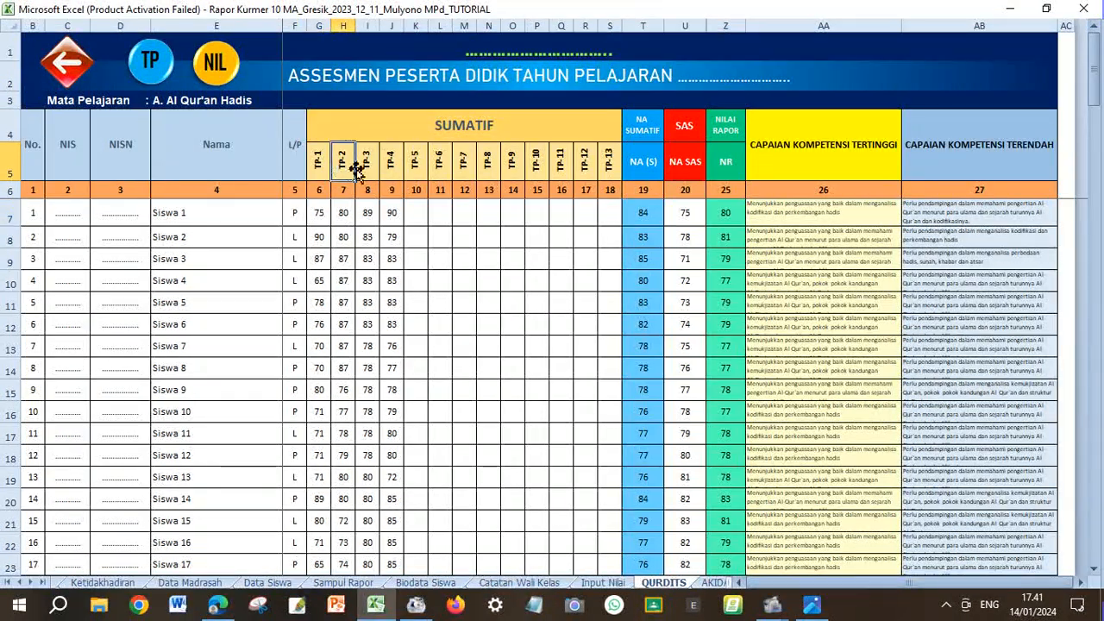
left_click(366, 164)
left_click(391, 164)
left_click(421, 259)
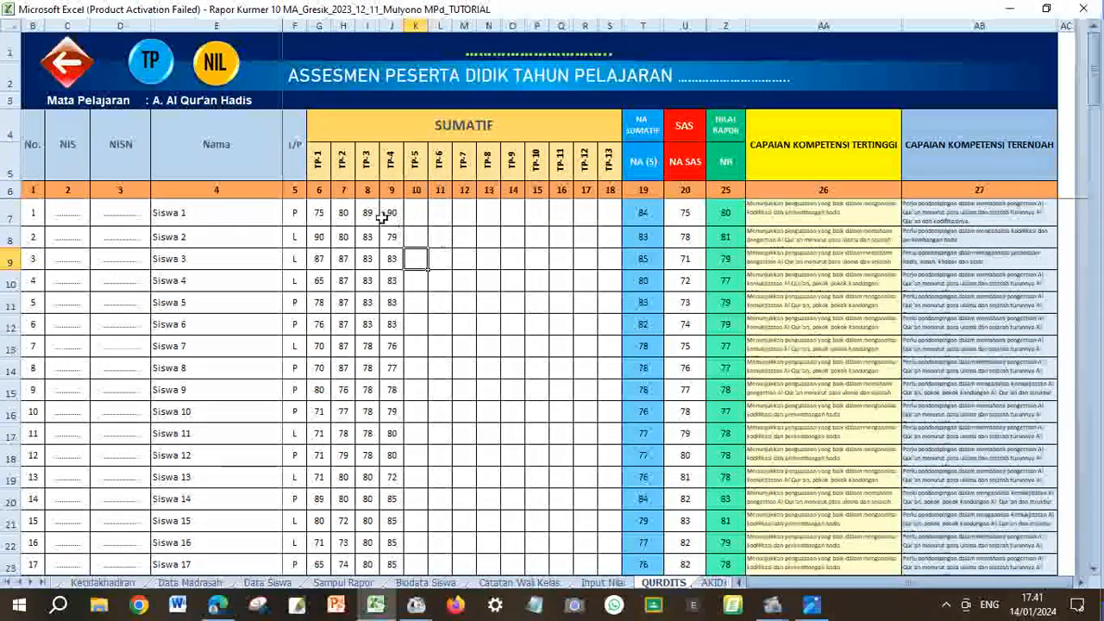
mouse_move(320, 213)
left_mouse_down()
mouse_move(391, 216)
mouse_move(306, 214)
left_mouse_up()
left_click(343, 236)
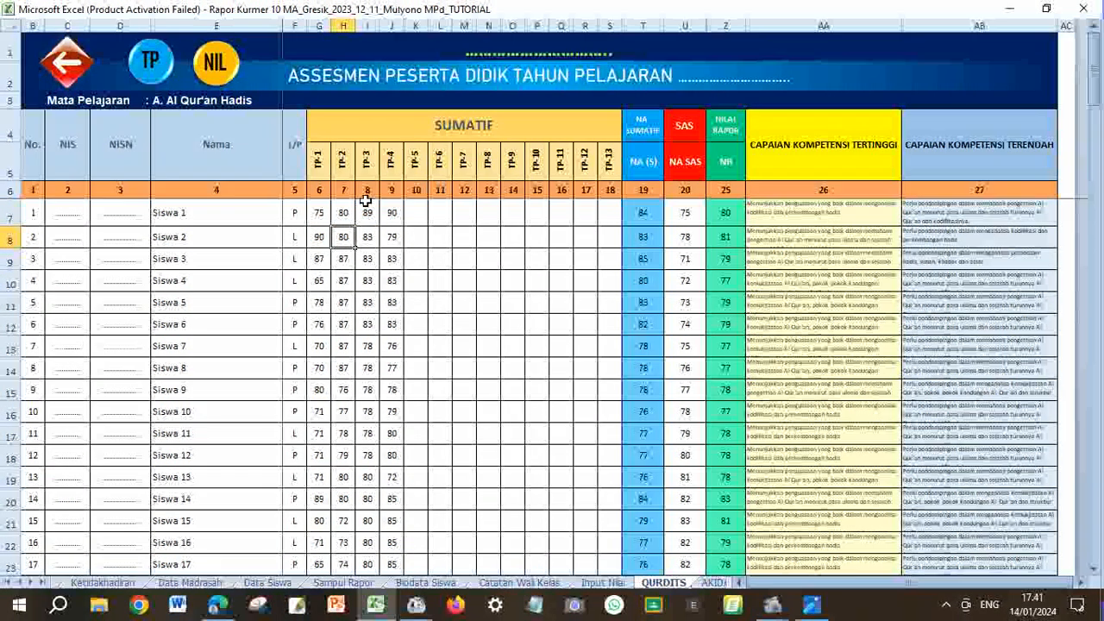
Compare Siswa 1's NA Sumatif, NA SAS and Nilai Rapor cells to see how the report grade is formed
left_click(635, 212)
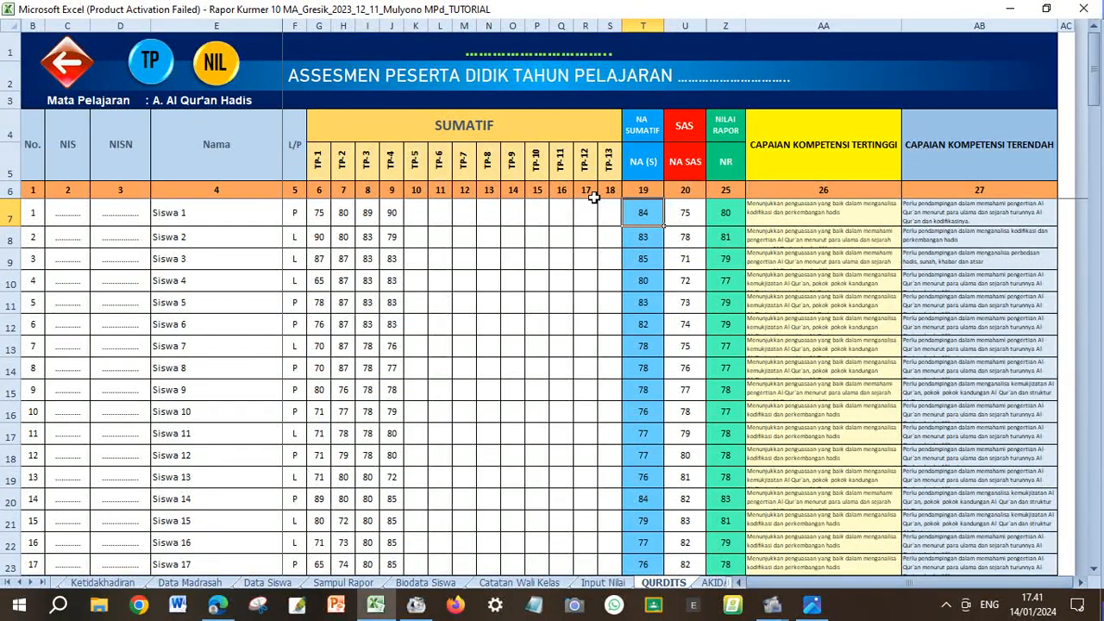
left_click(677, 216)
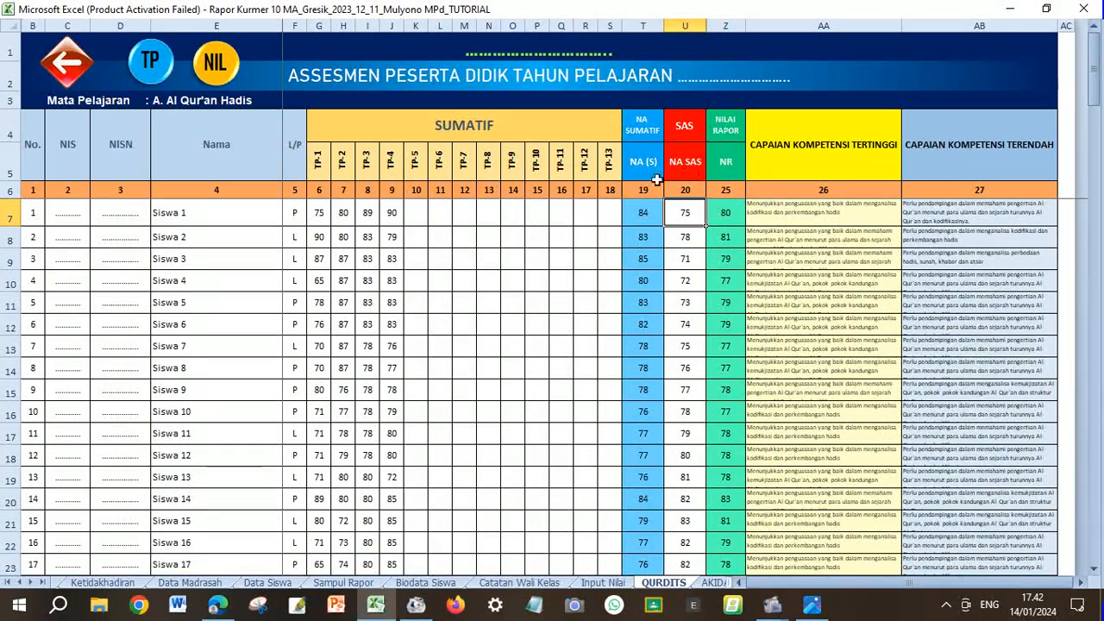
left_click(722, 214)
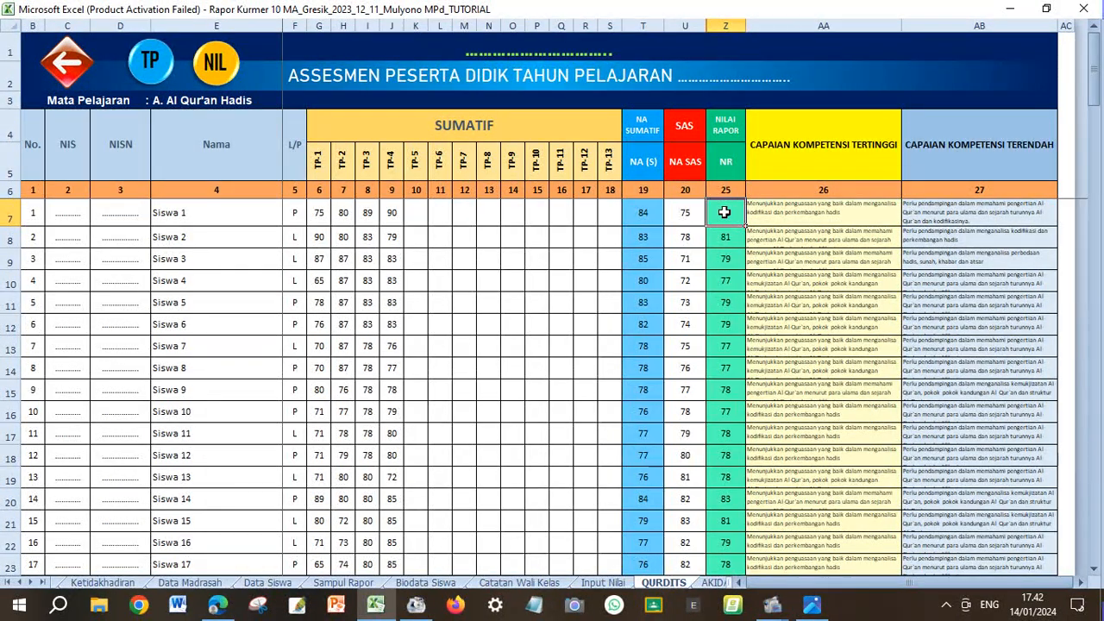
left_click(628, 221)
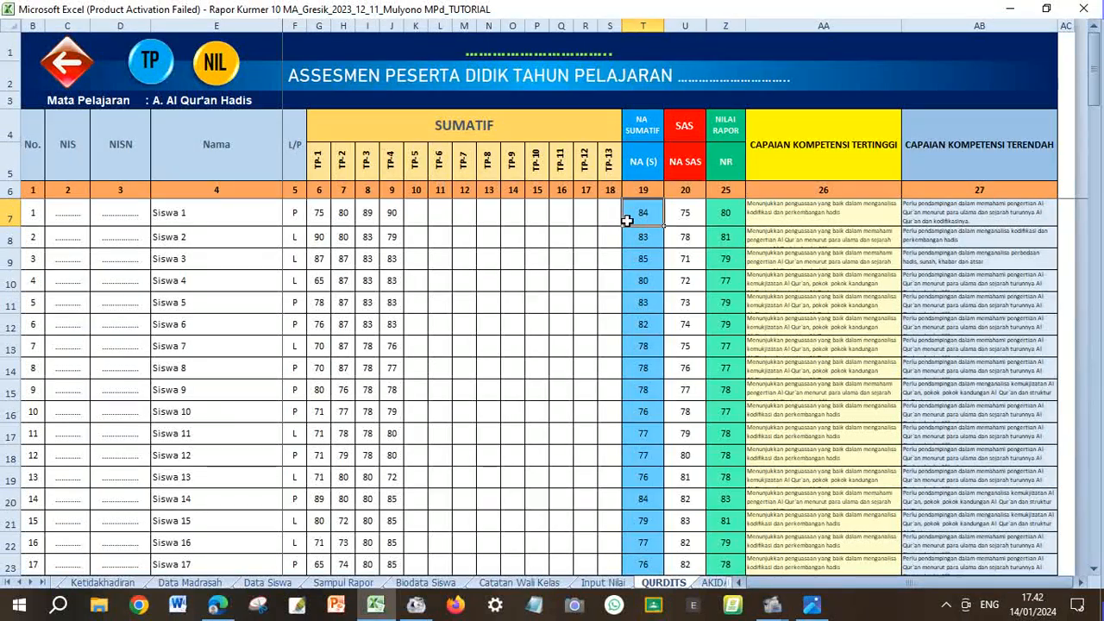
left_click(675, 217)
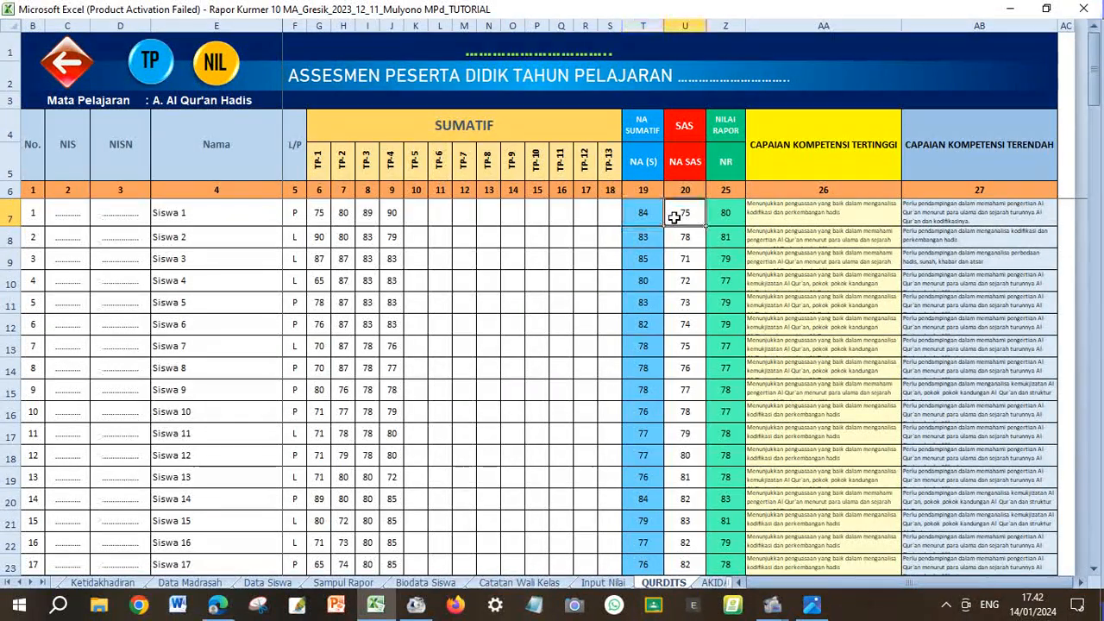
left_click(729, 217)
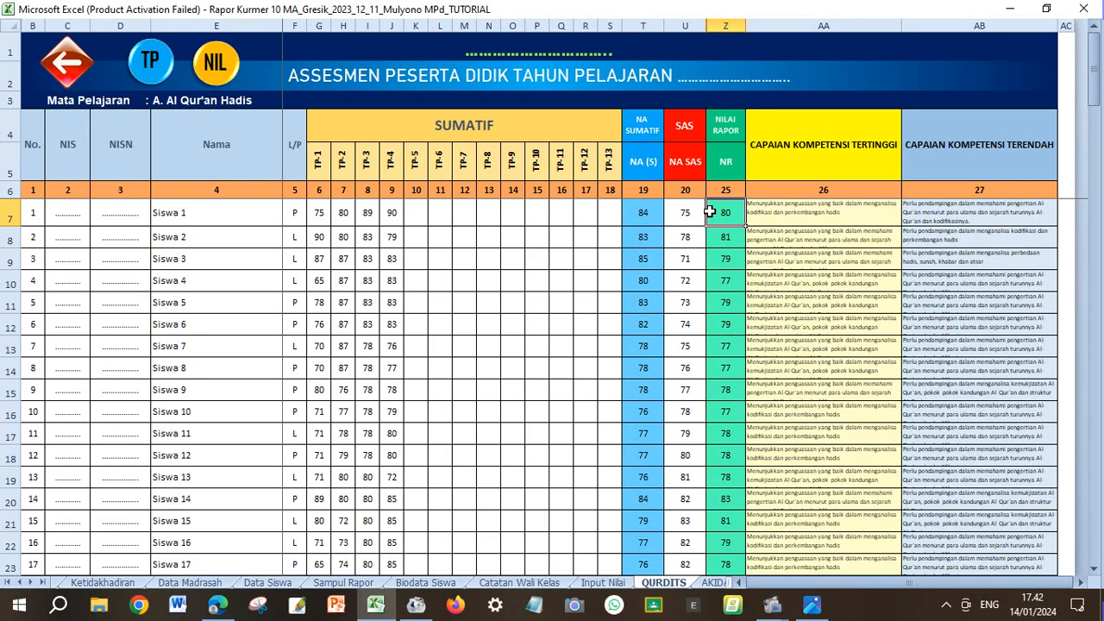
scroll(709, 212, "up", 1, "ctrl")
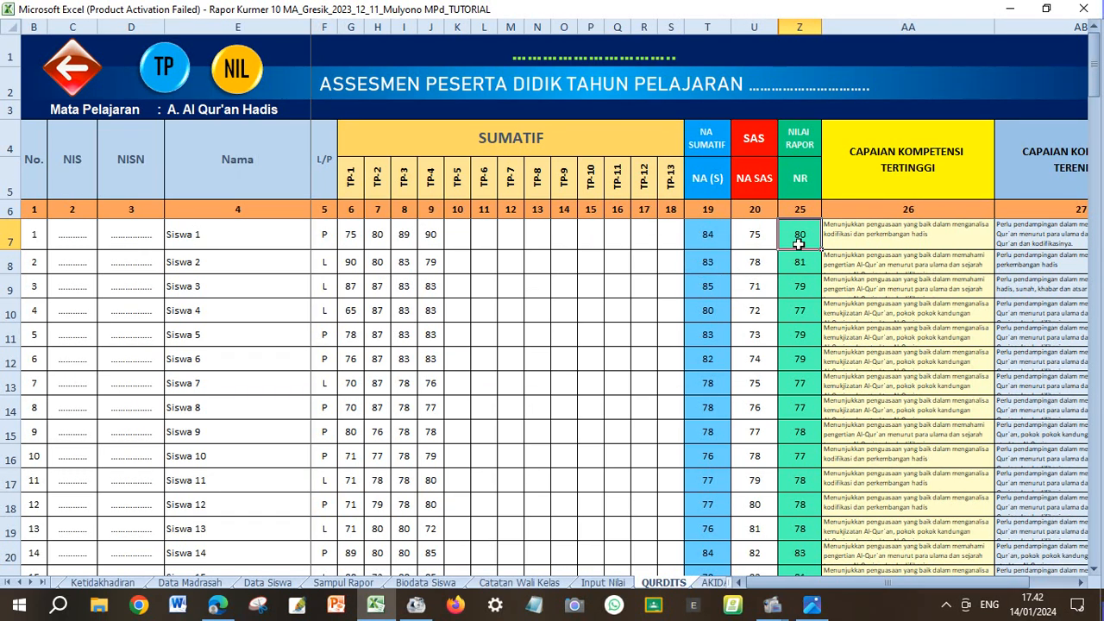
left_click(708, 240)
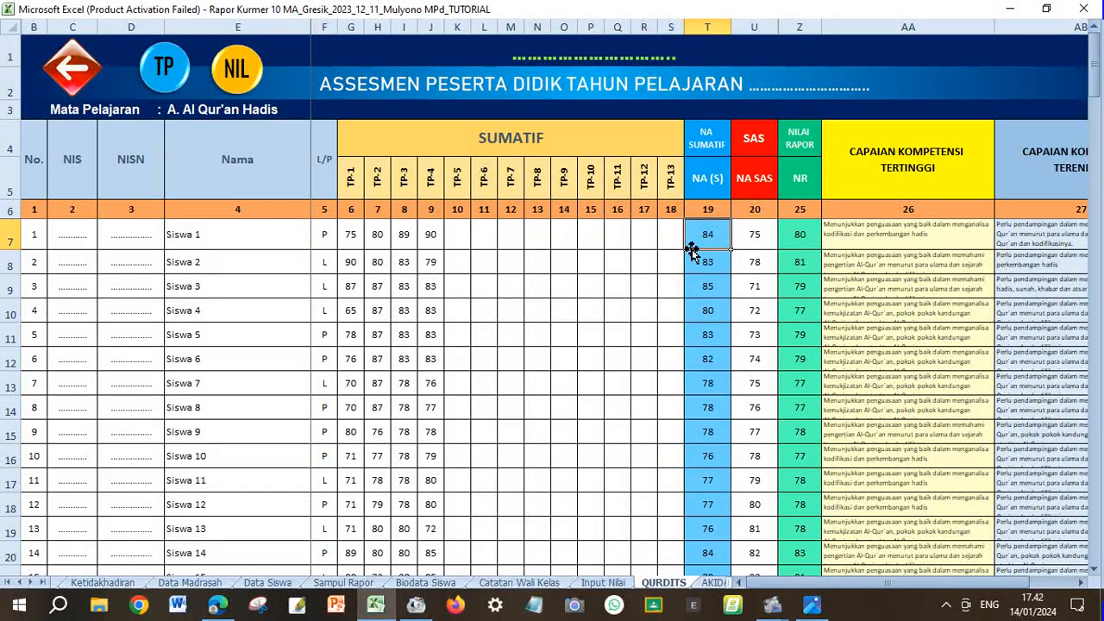
left_click(746, 241)
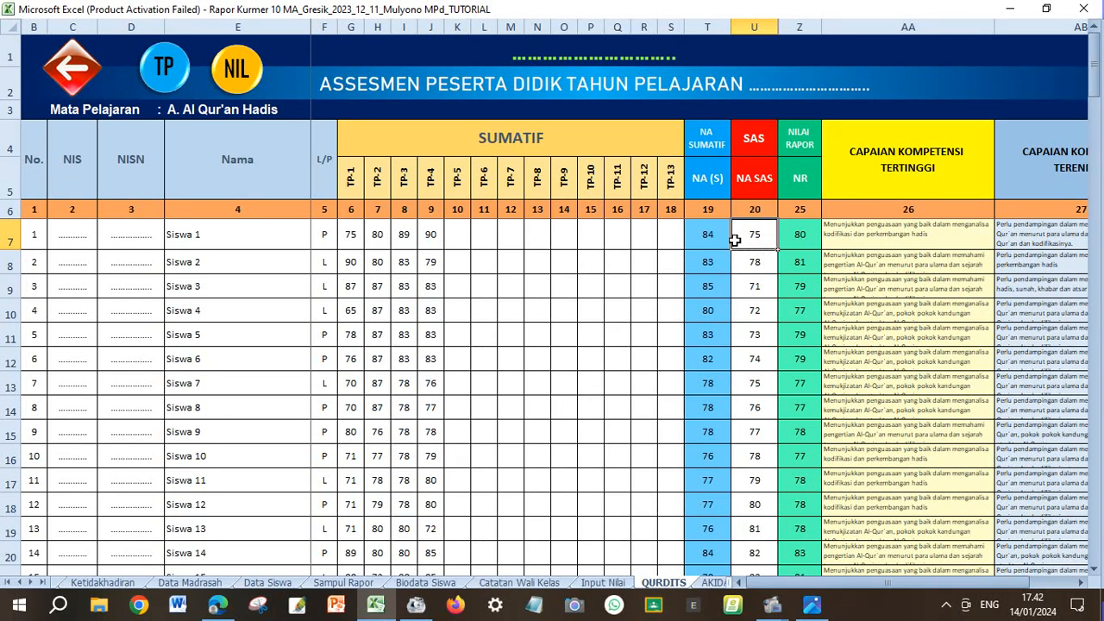
left_click(795, 241)
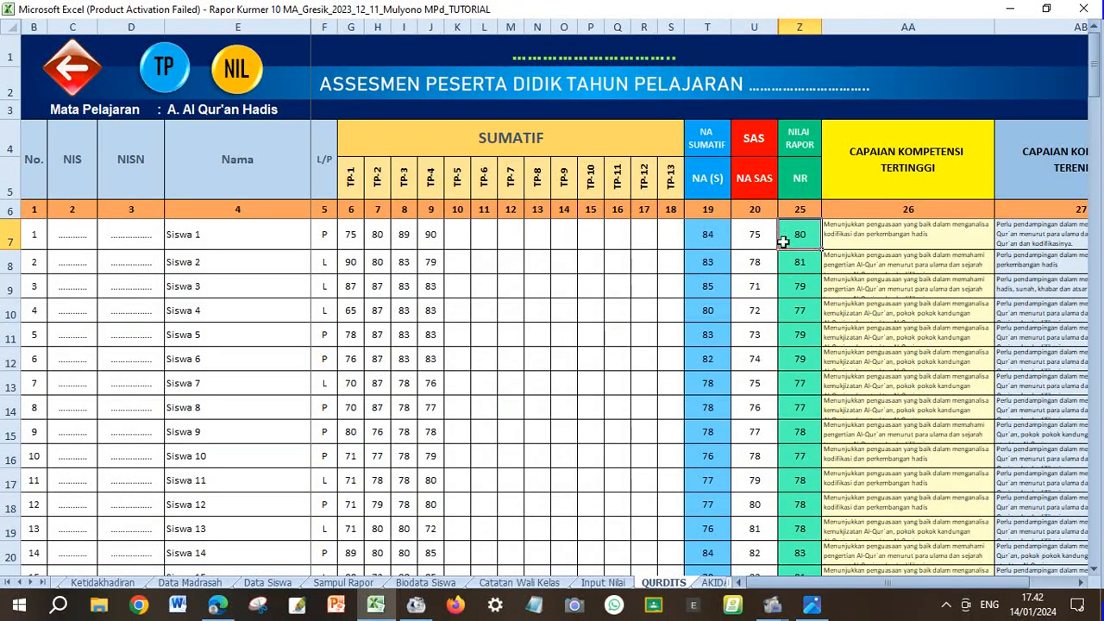
left_click(708, 243)
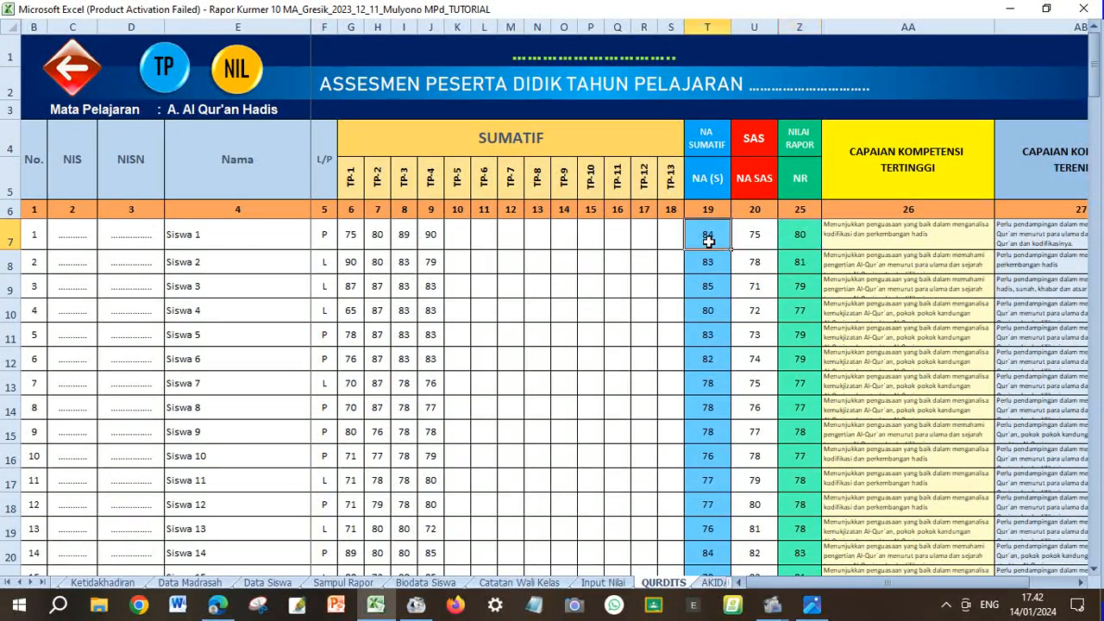
left_click(737, 244)
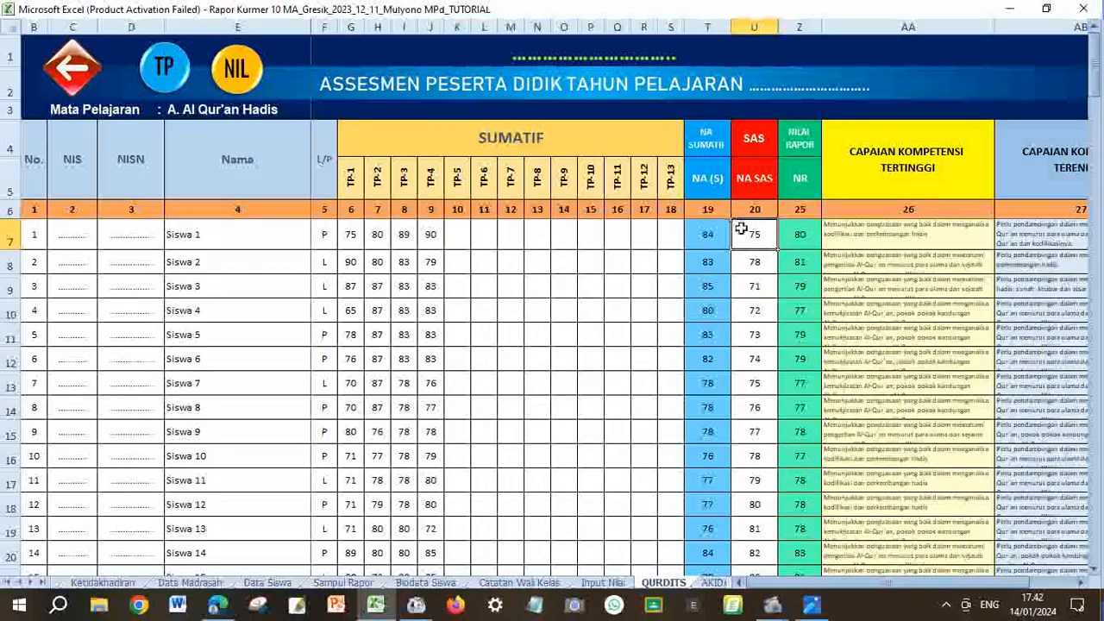
left_click(794, 236)
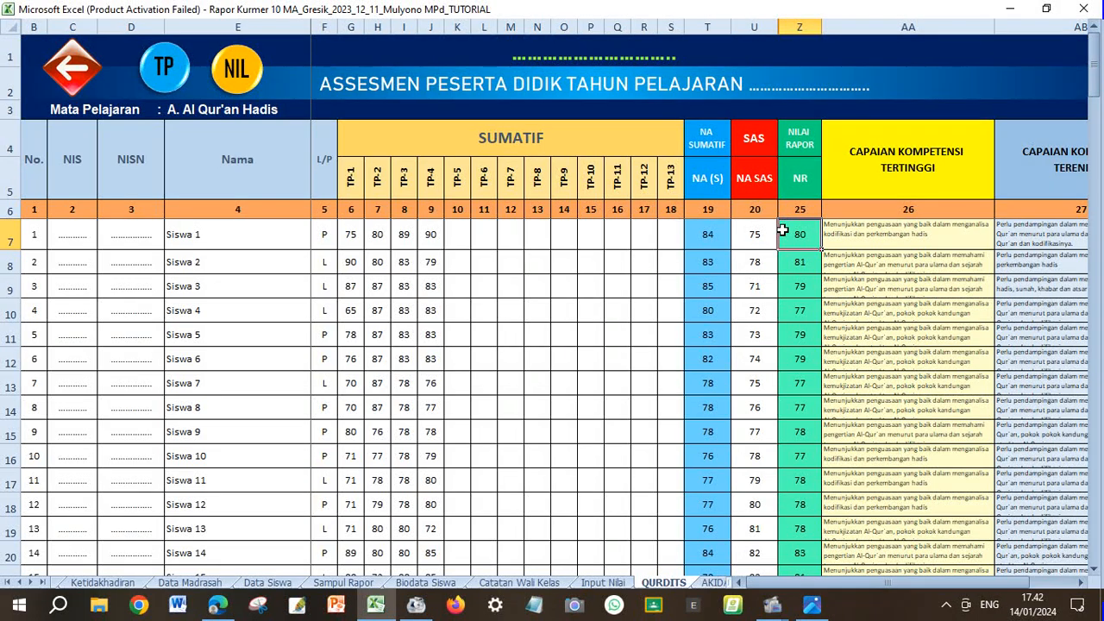
Examine Siswa 1's Capaian Kompetensi Tertinggi and Capaian Kompetensi Terendah descriptions
left_click(879, 235)
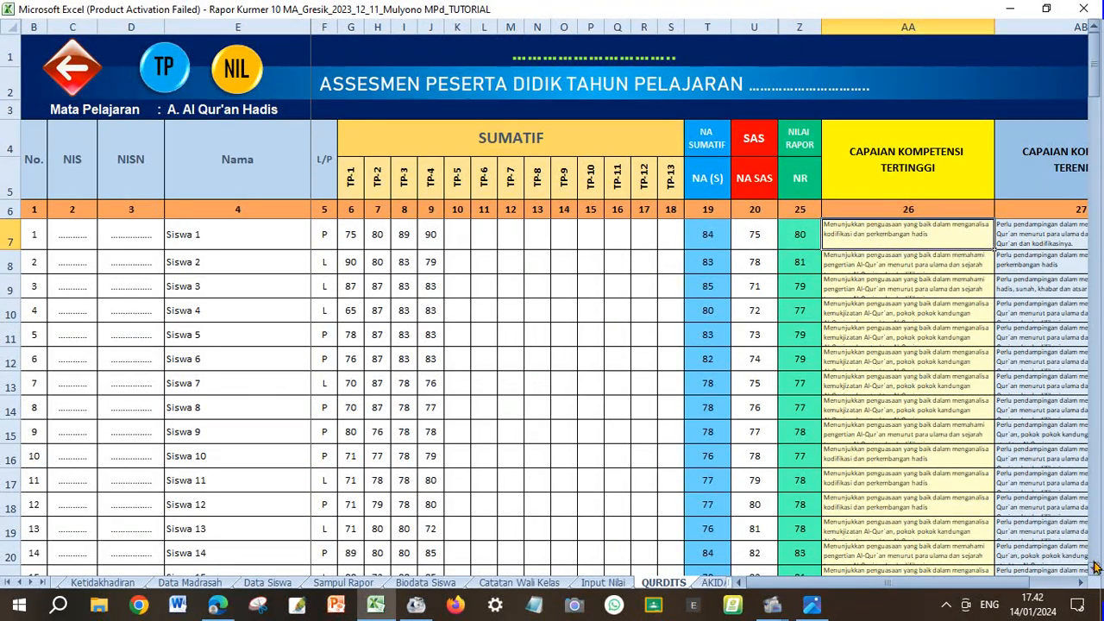
scroll(1026, 553, "right", 3)
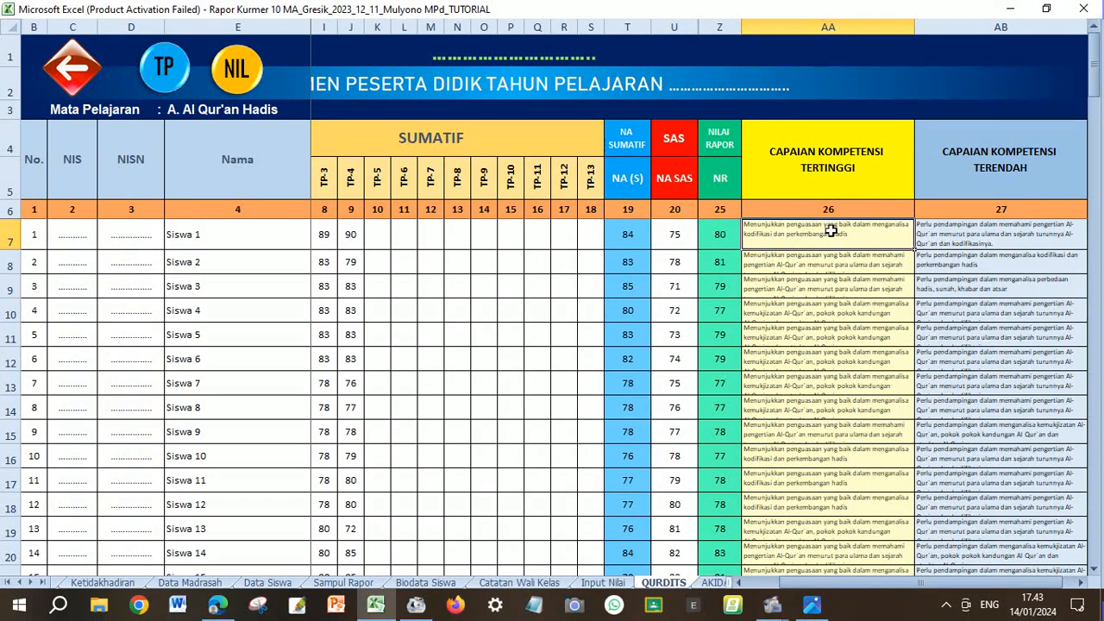
left_click(946, 234)
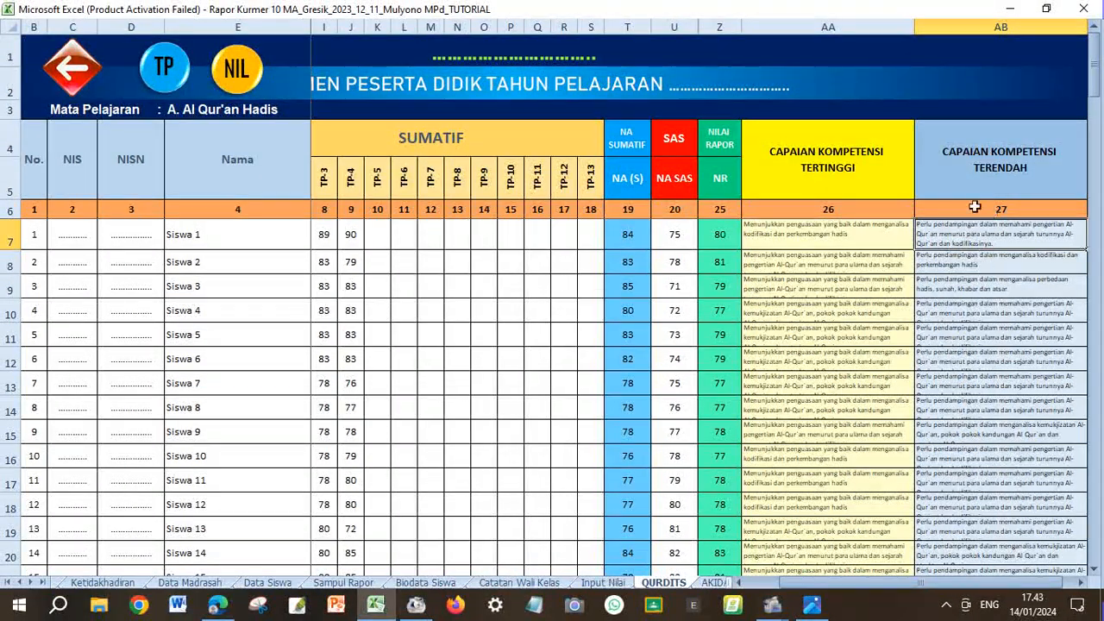
left_click(754, 242)
left_click(925, 240)
left_click(741, 583)
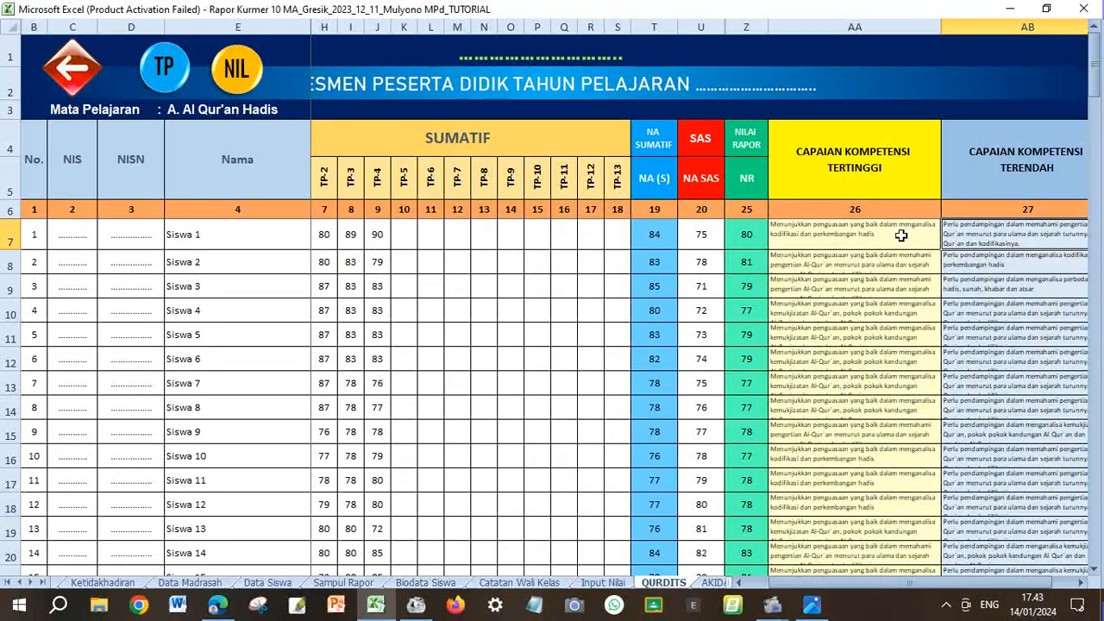
Compare the highest and lowest competency descriptions for Siswa 1 with the scores under TP-1 to TP-4
left_click(843, 169)
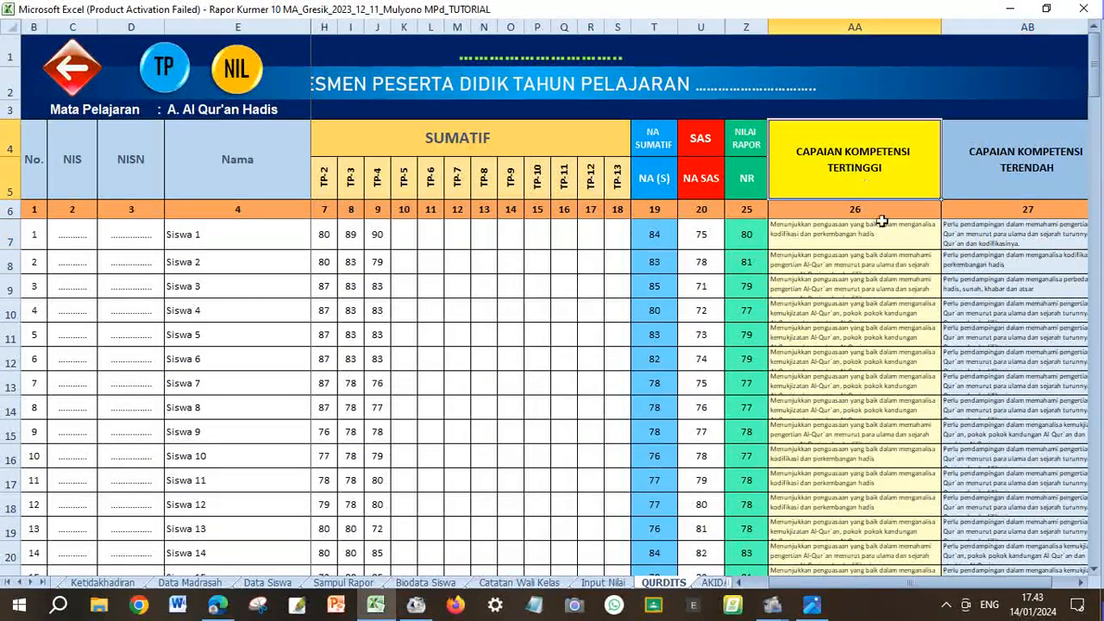
left_click(882, 222)
left_click(739, 583)
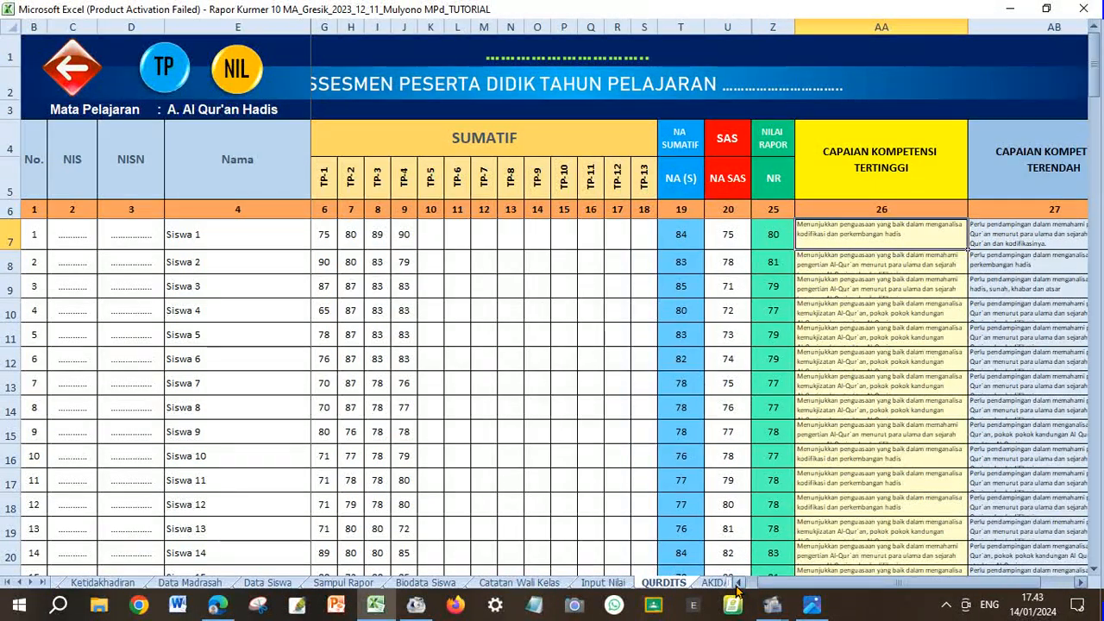
left_click(739, 584)
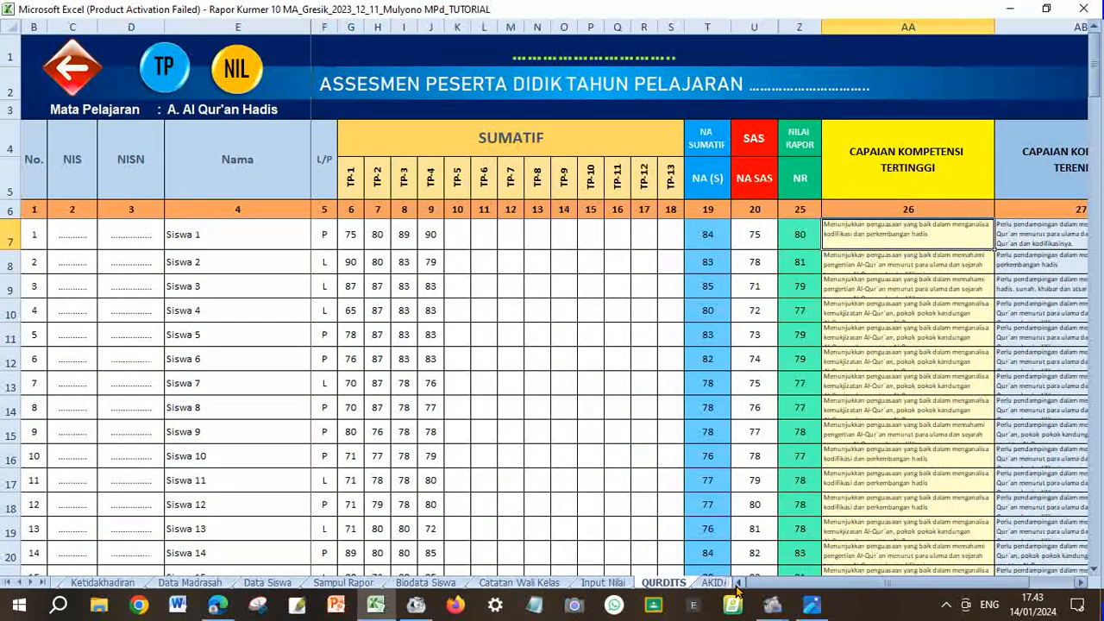
left_click(1082, 584)
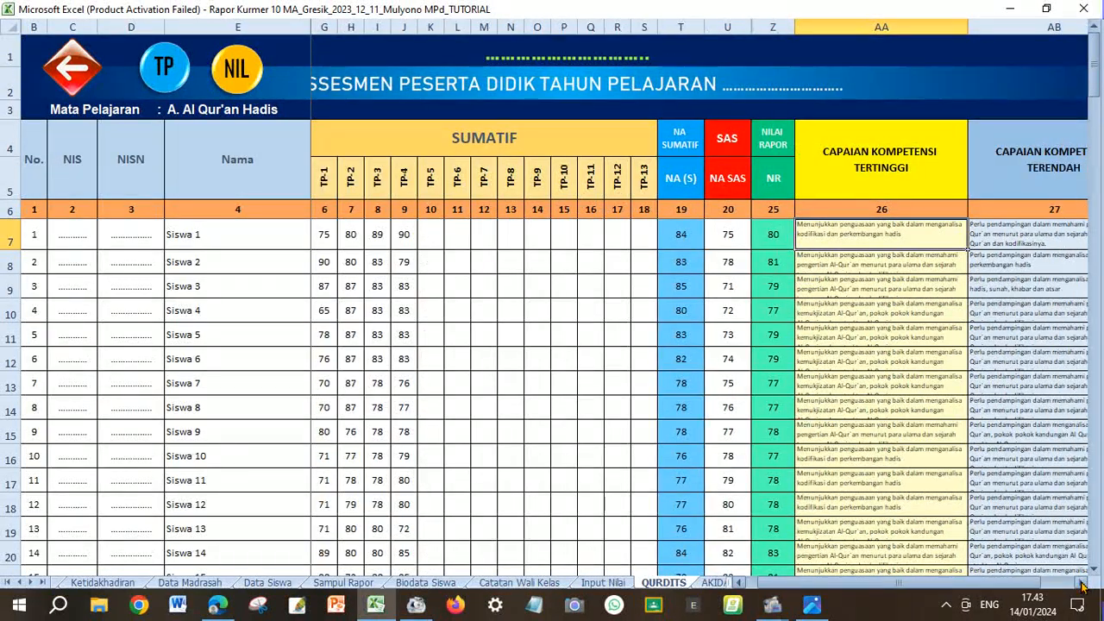
left_click(1001, 235)
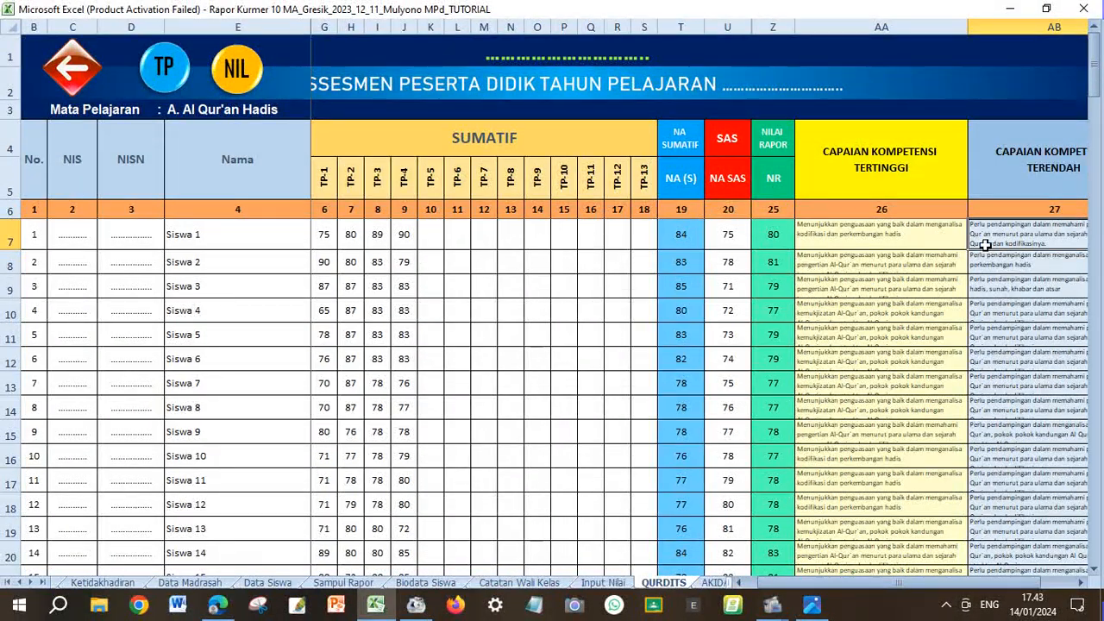
left_click(1079, 584)
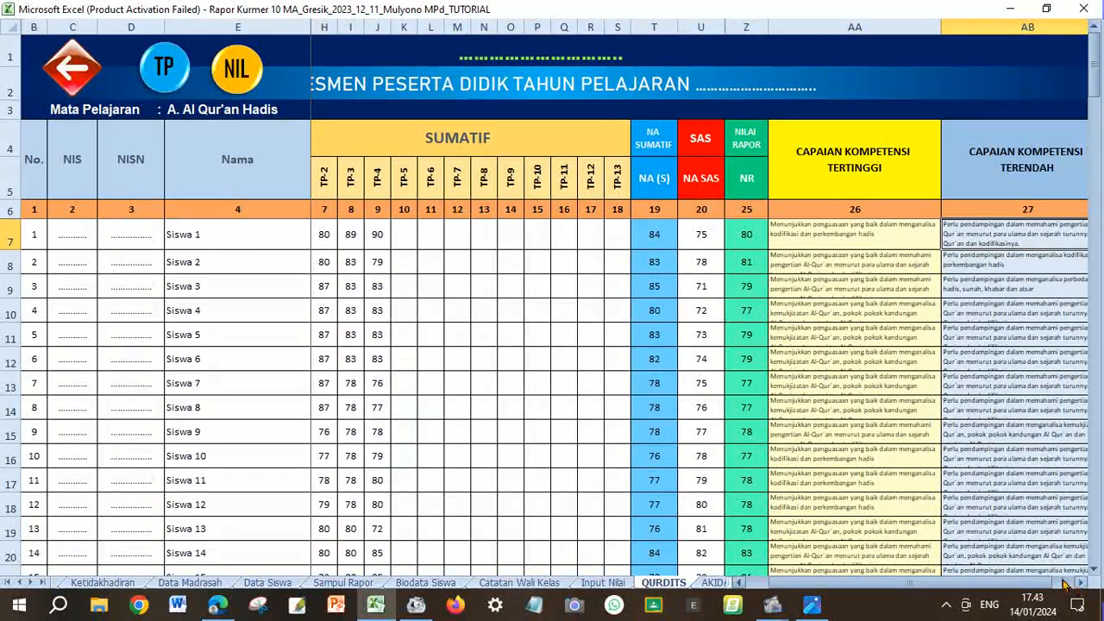
left_click(739, 584)
left_click(739, 584)
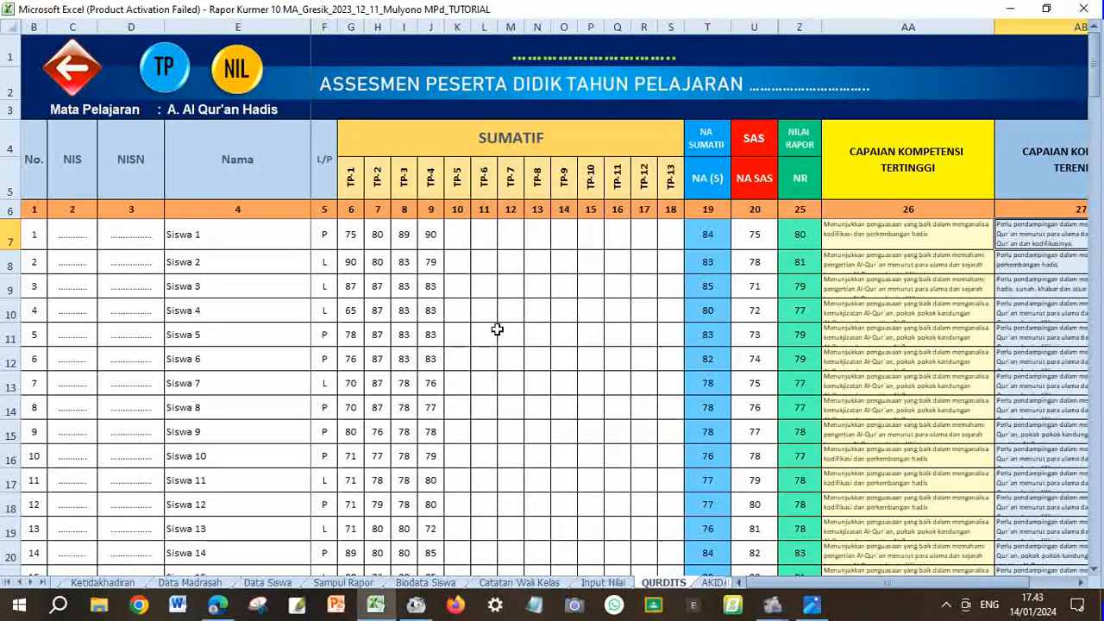
Revisit the learning objectives table, then review Siswa 1's TP-1 to TP-4 scores, NA SAS and Nilai Rapor in the score table
left_click(174, 78)
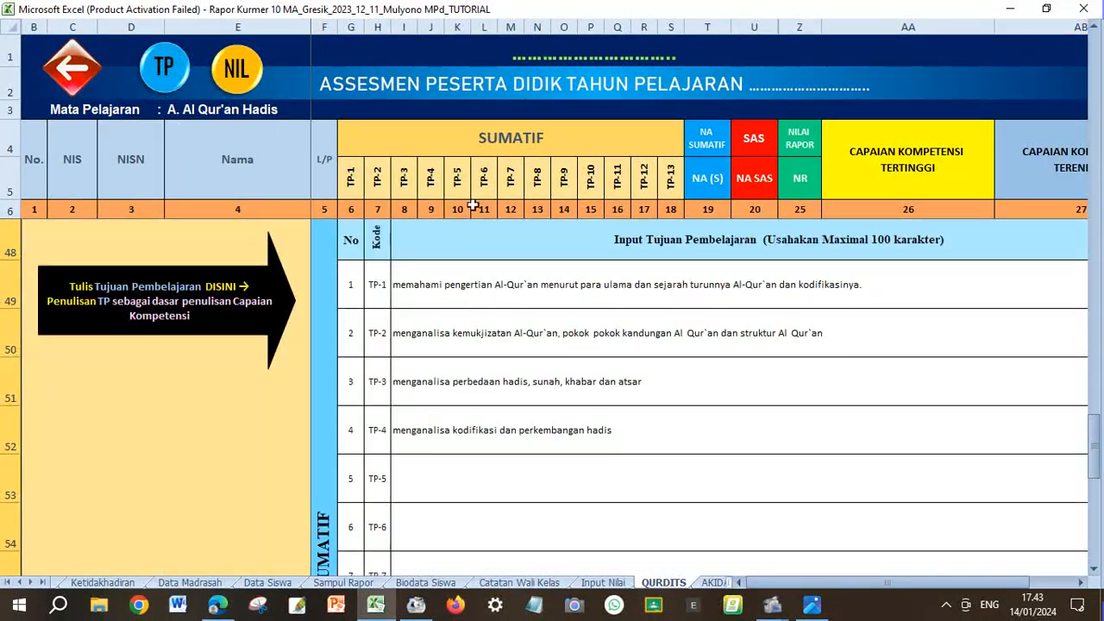
left_click(242, 72)
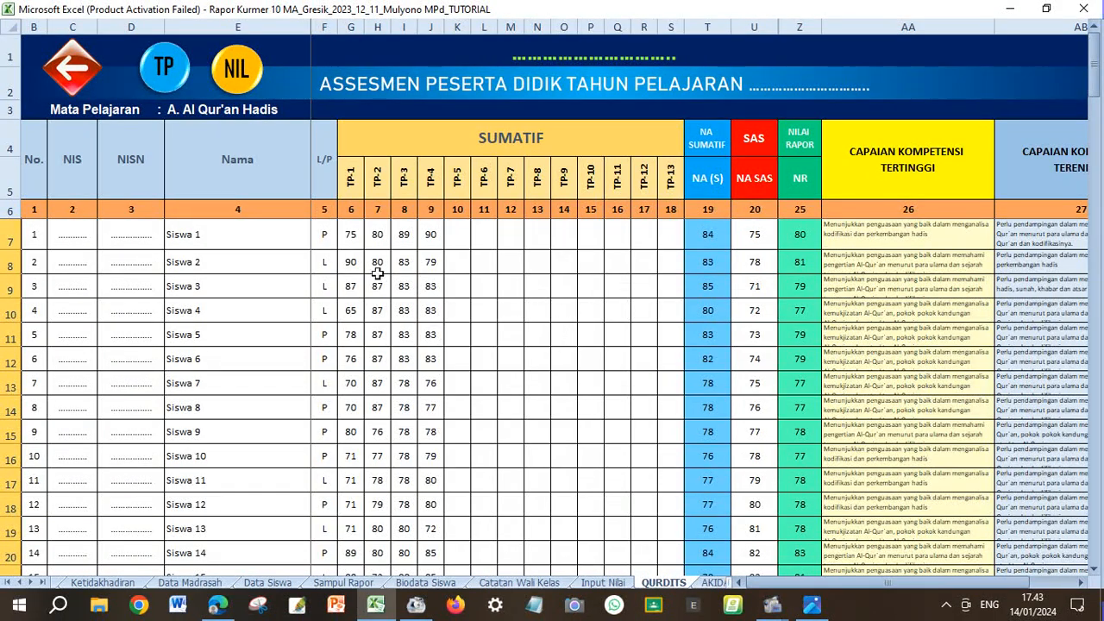
left_click(357, 244)
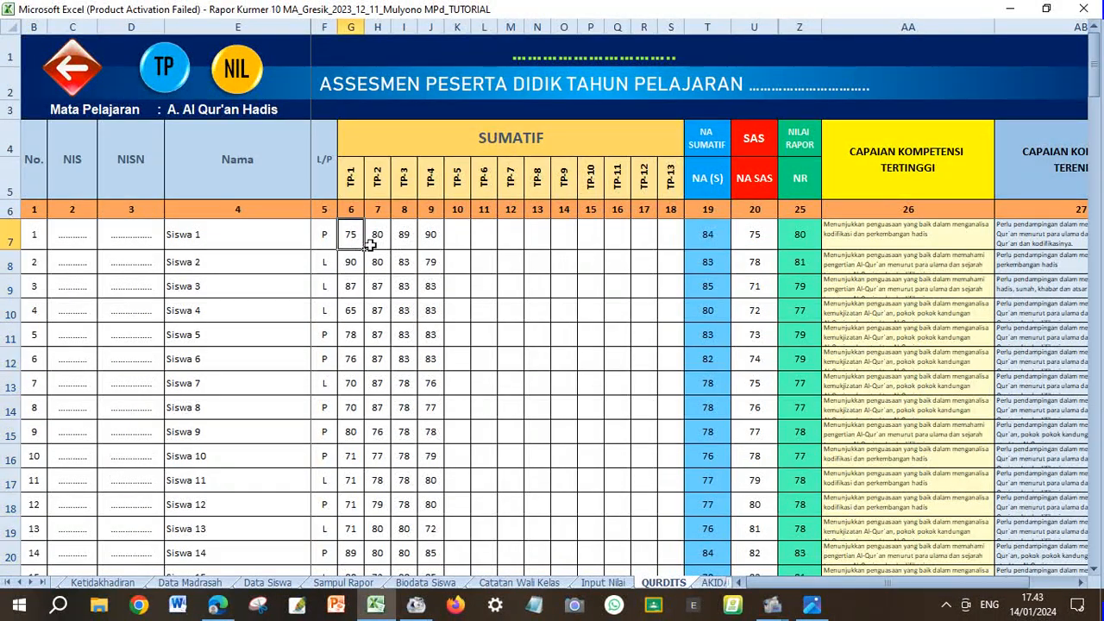
left_click_drag(369, 245, 429, 234)
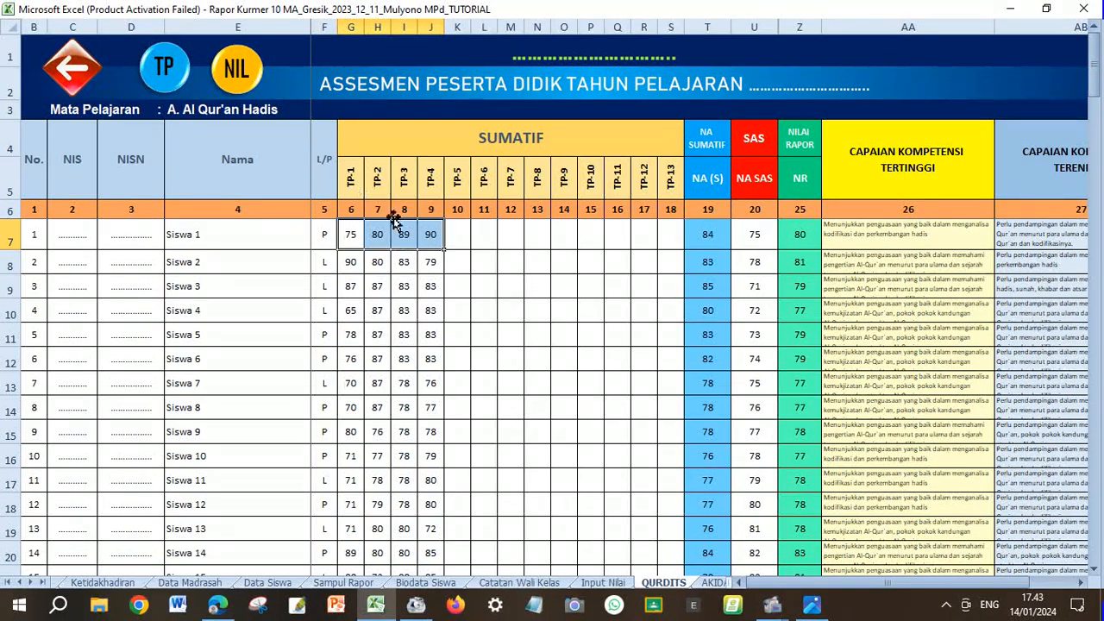
left_click(409, 240)
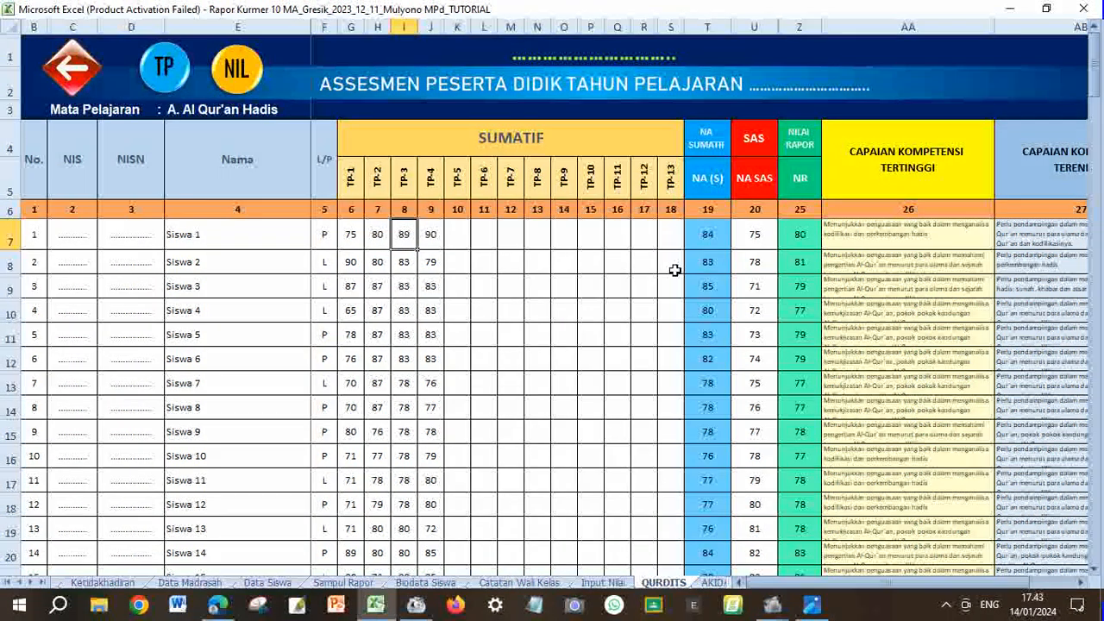
left_click(749, 239)
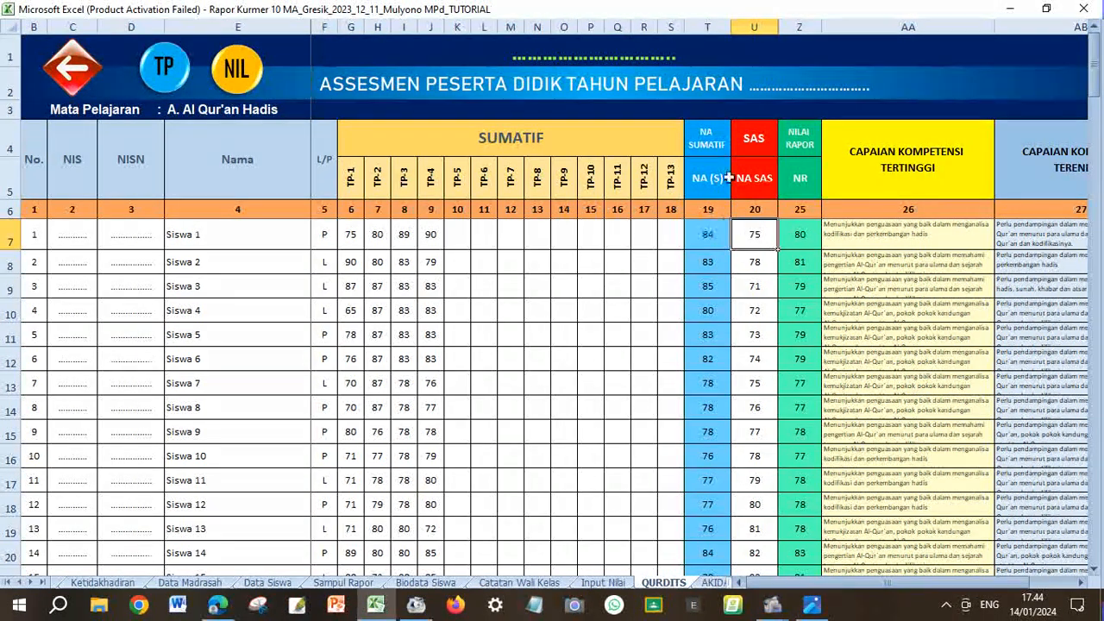
left_click(809, 234)
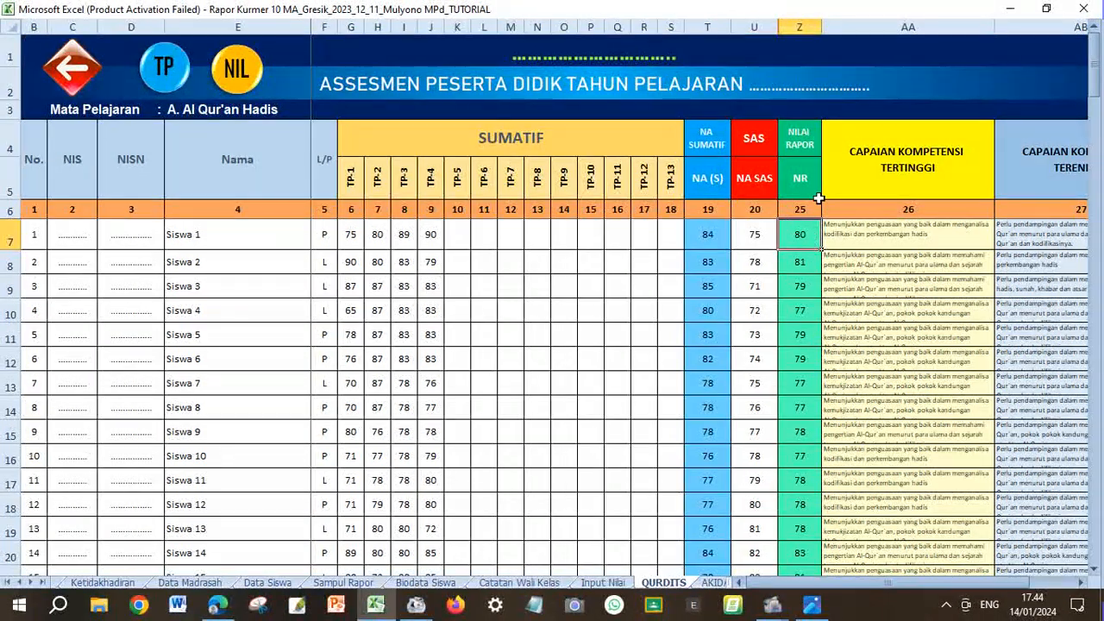
Leave the Al Qur'an Hadis assessment, return to the workbook's home page and open the extracurricular sheet
left_click(69, 83)
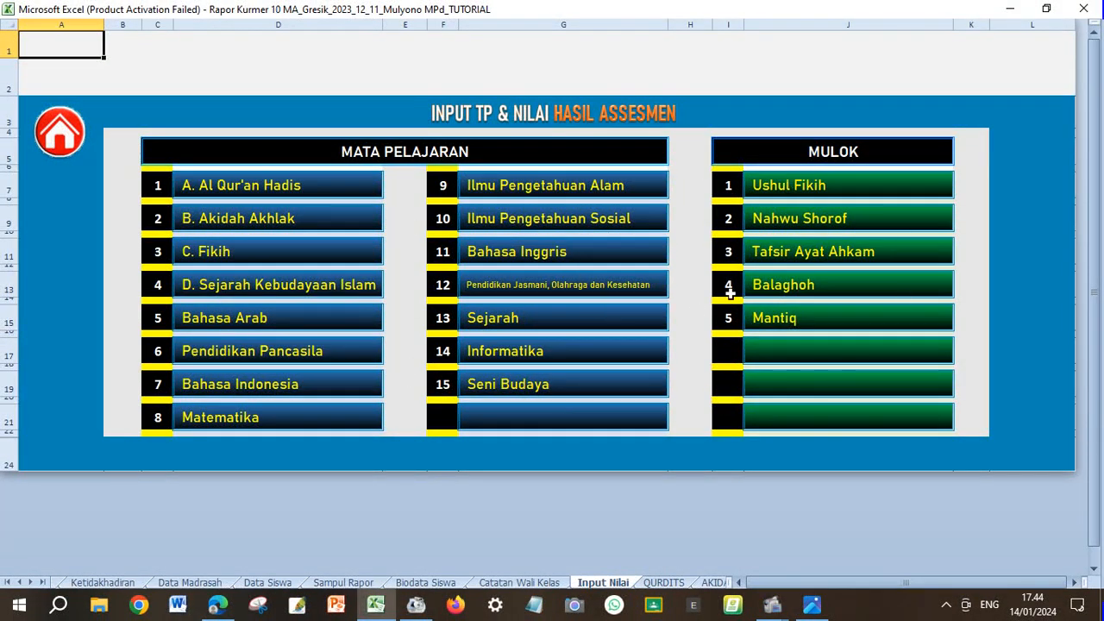
left_click(55, 147)
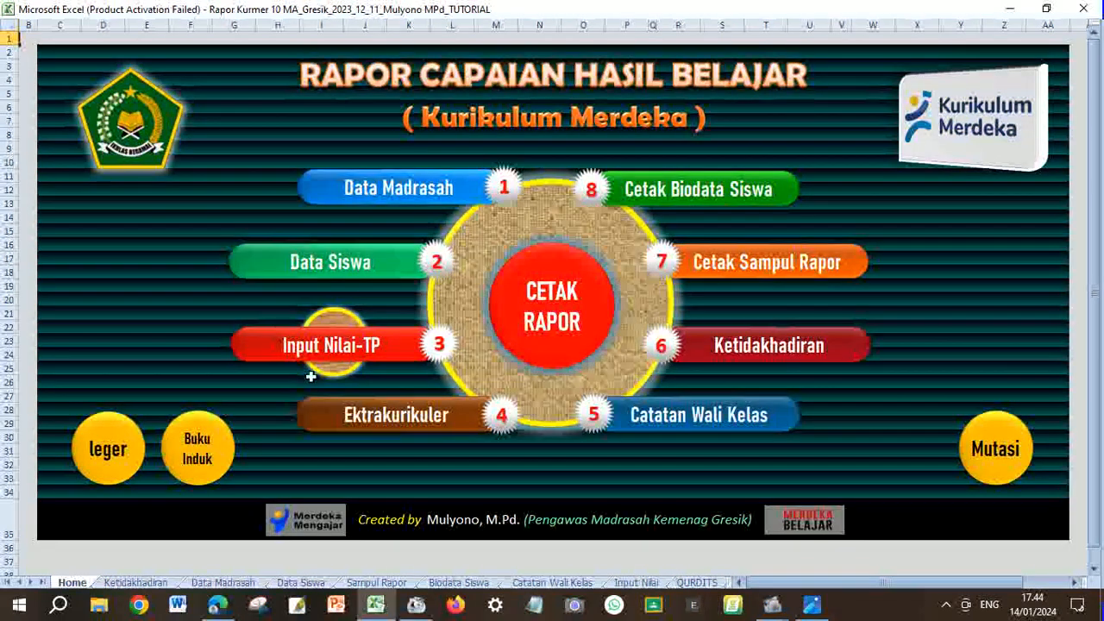
left_click(384, 413)
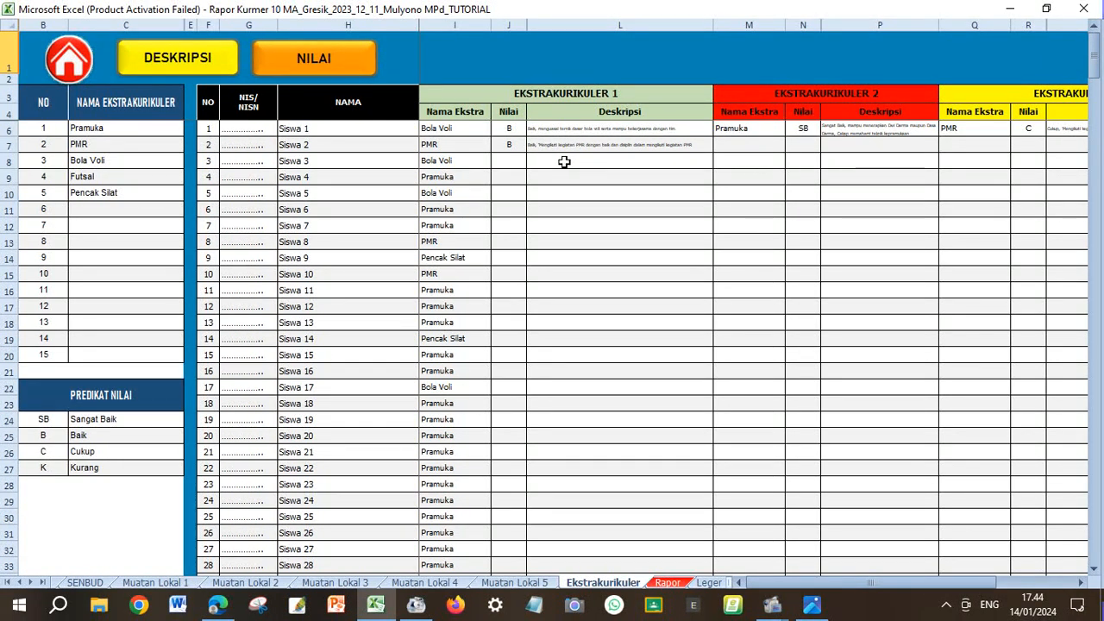
Look over the Nama Ekstra, Nilai and Deskripsi columns of Ekstrakurikuler 1, 2 and 3 in the student table
scroll(564, 161, "up", 2)
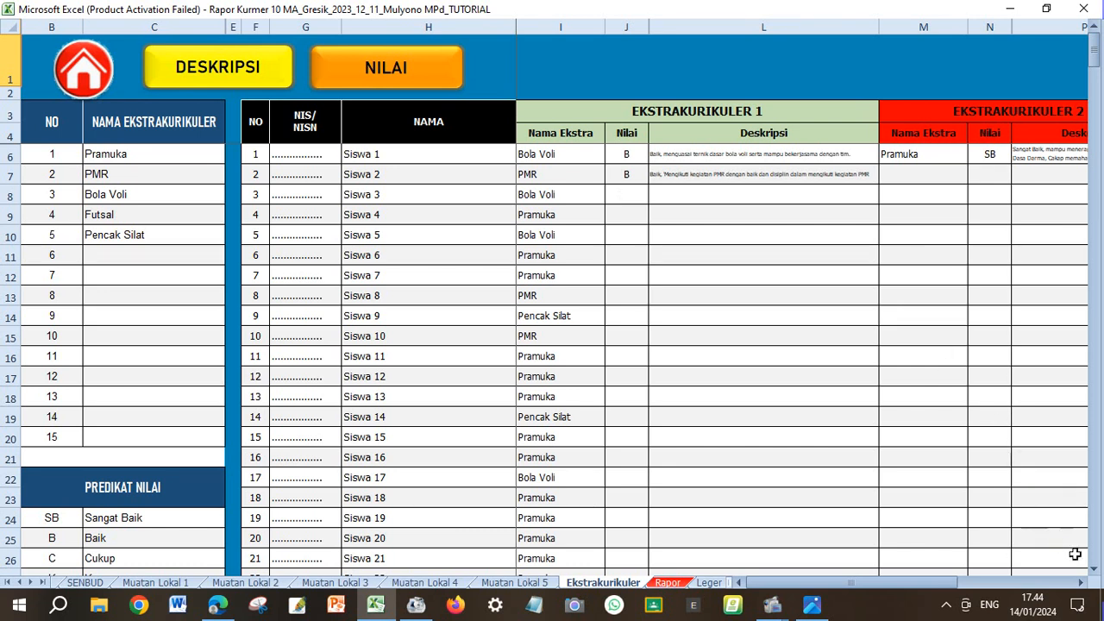
left_click(1081, 583)
left_click(1081, 583)
left_click(1081, 584)
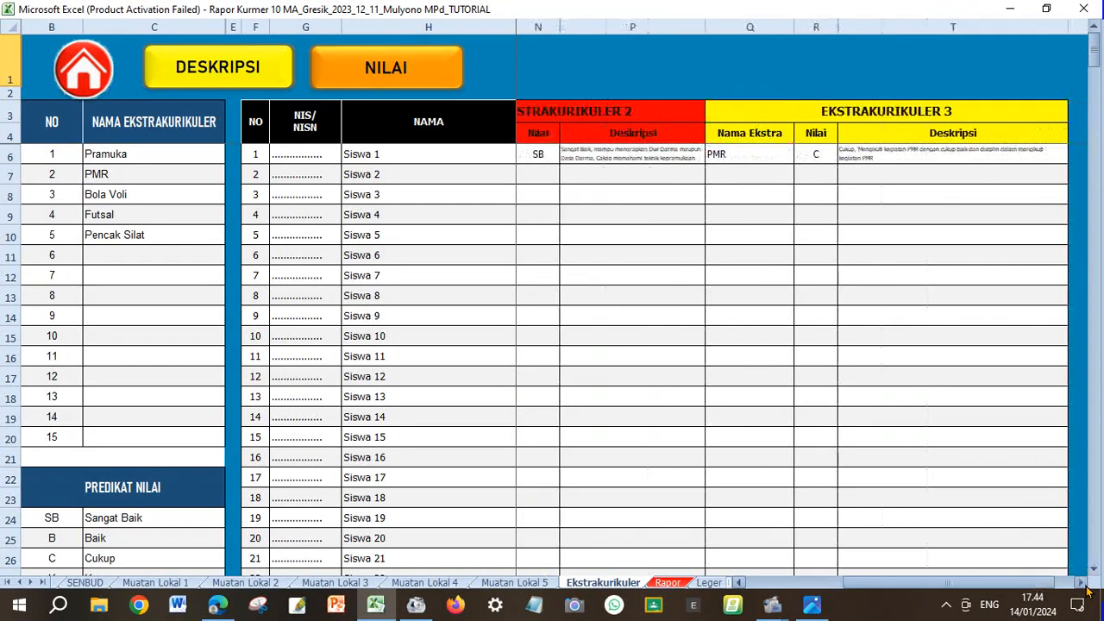
left_click(738, 583)
left_click(739, 583)
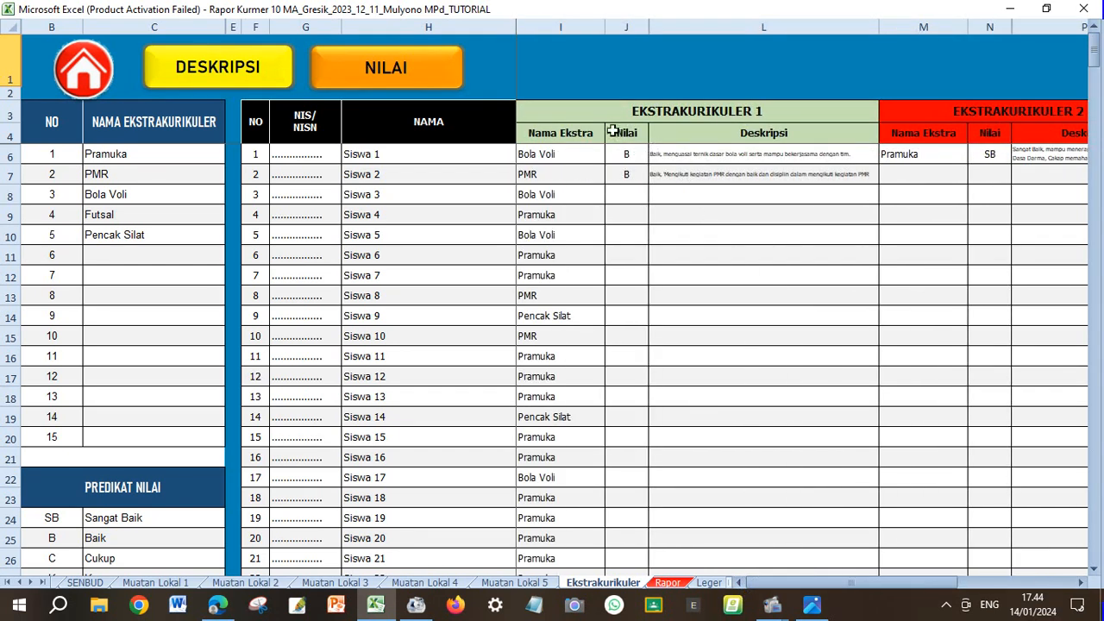
Set Siswa 3's Nilai for Ekstrakurikuler 1 to B and check the Ekstrakurikuler 2 columns
left_click(641, 195)
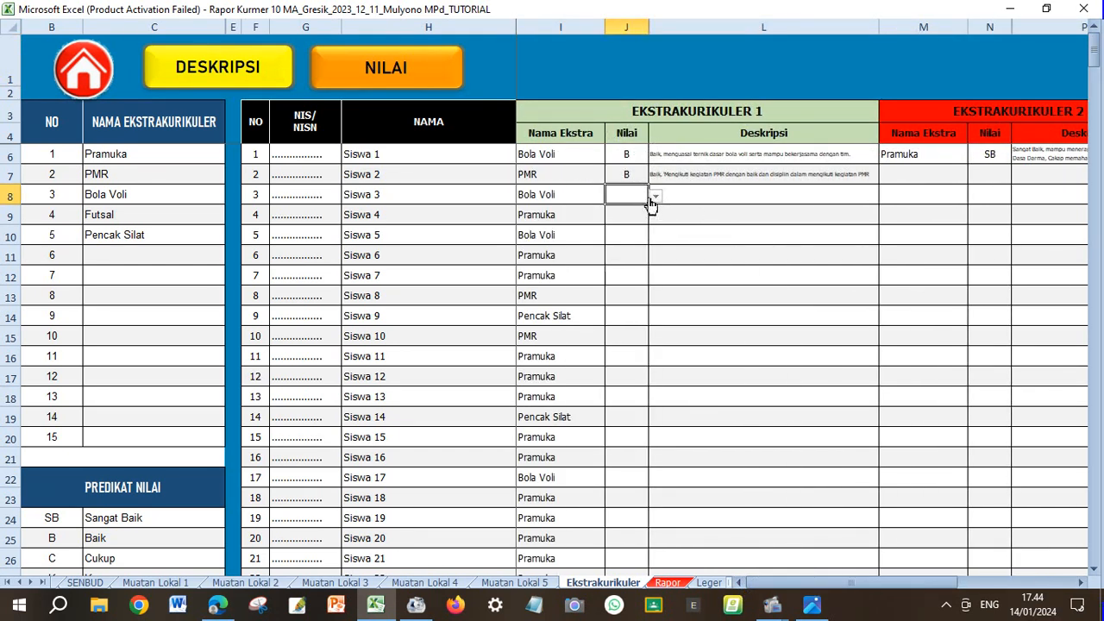
left_click(656, 197)
left_click(637, 224)
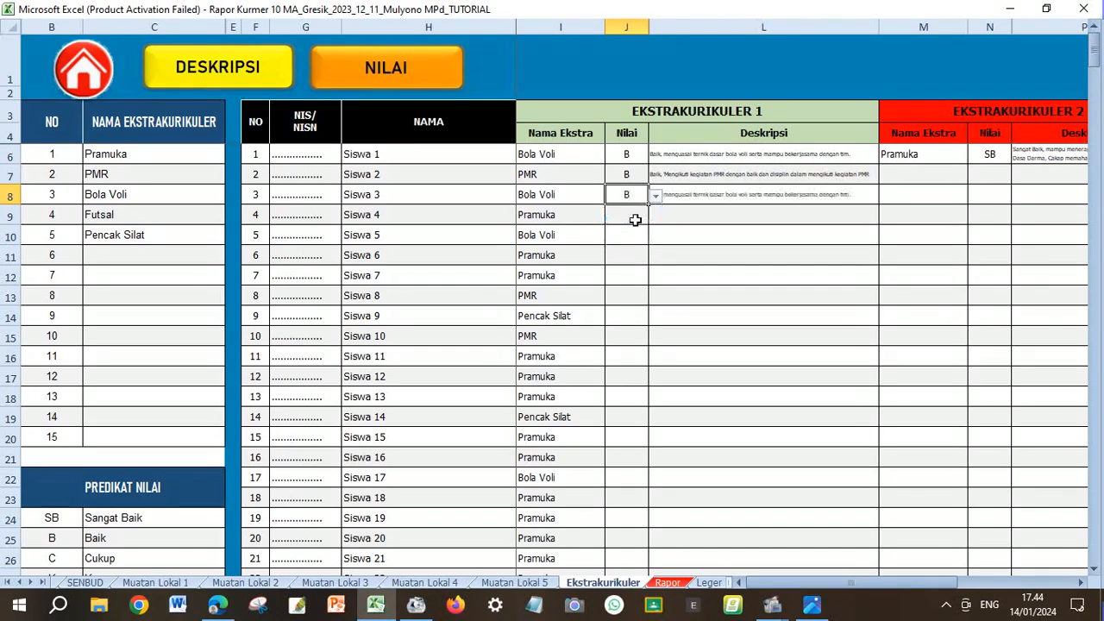
left_click(898, 174)
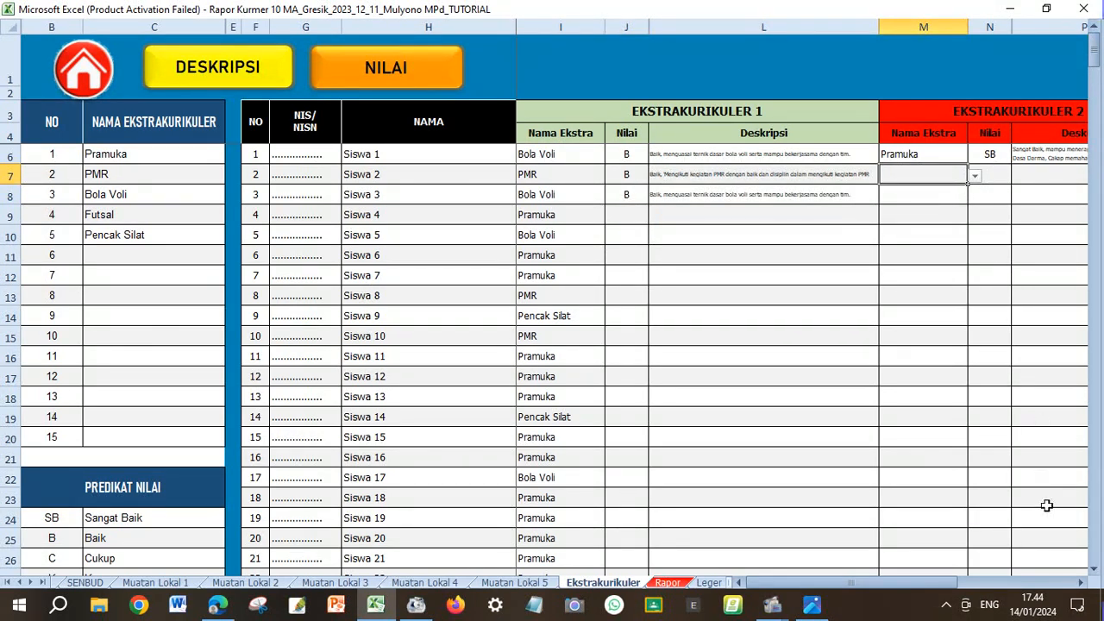
left_click(1080, 582)
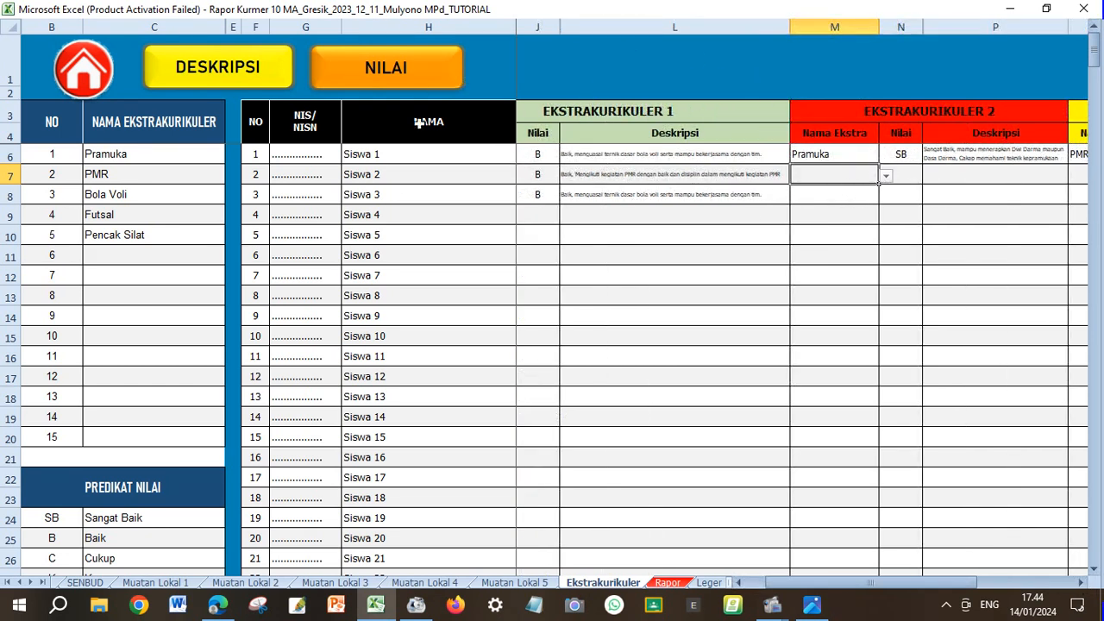
Open the extracurricular competency descriptions and review the SB, B, C and K texts for Pramuka, PMR and Bola Voli
left_click(256, 77)
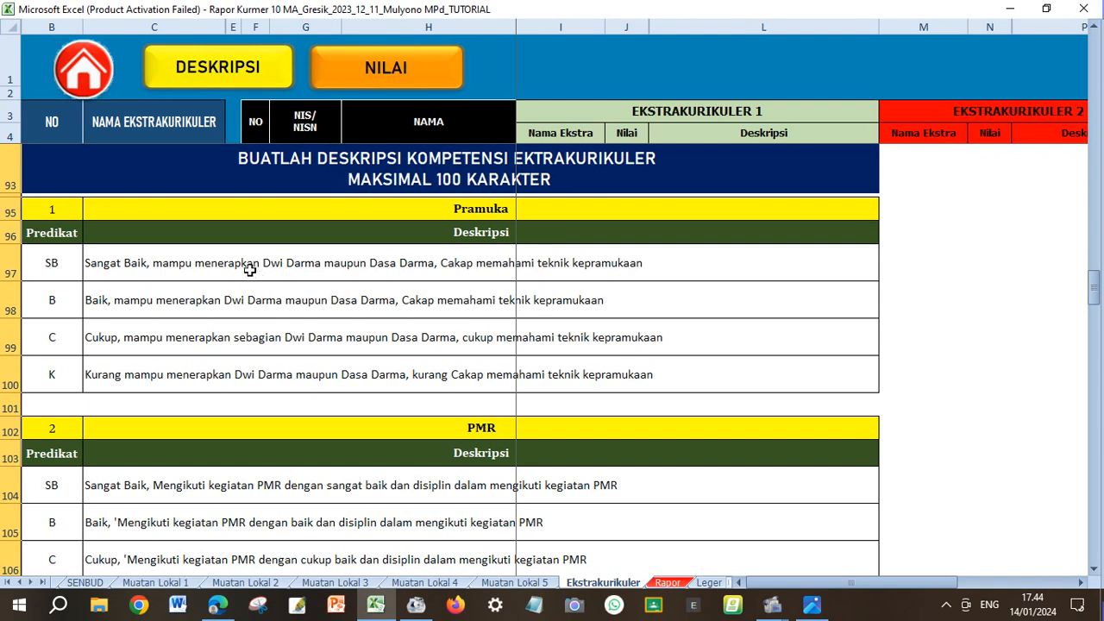
left_click_drag(250, 270, 285, 448)
scroll(264, 370, "down", 2)
scroll(300, 439, "down", 2)
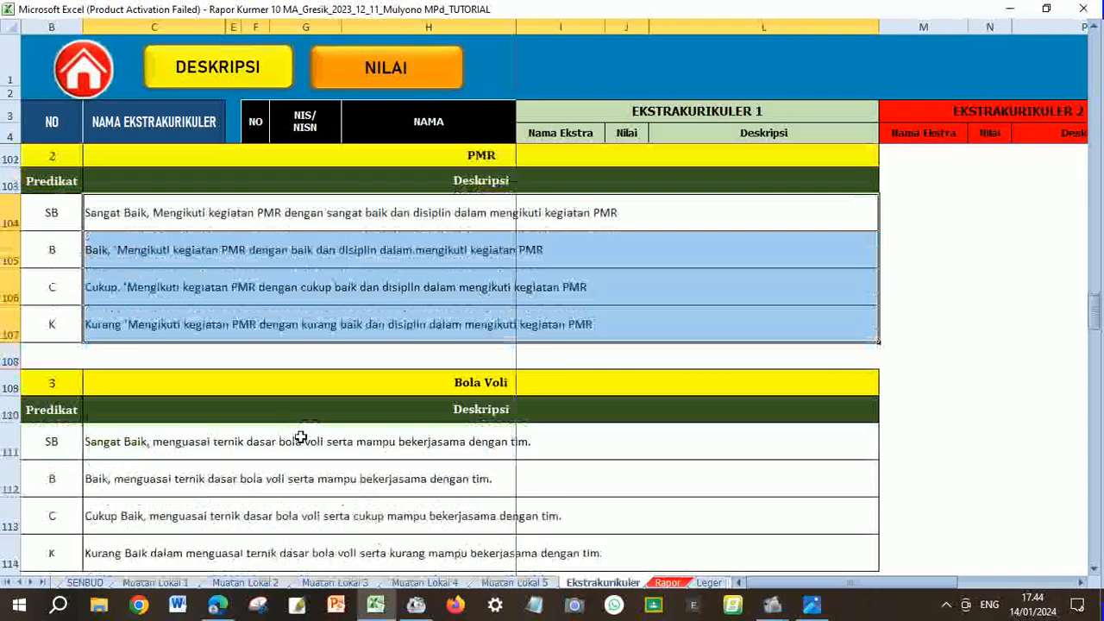
scroll(299, 441, "down", 1)
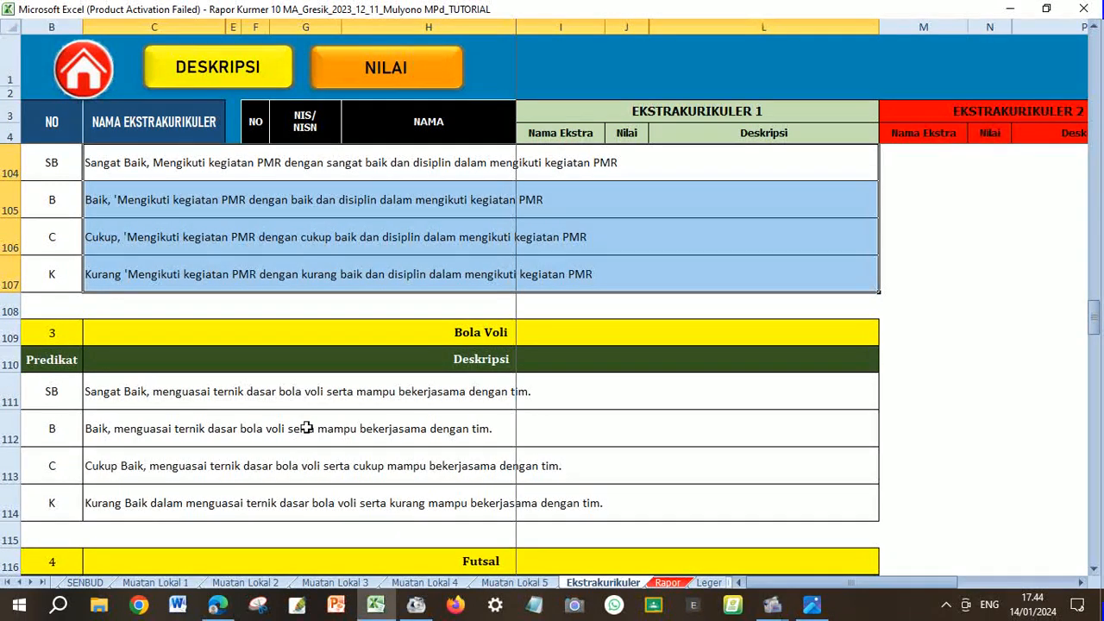
left_click_drag(262, 393, 328, 491)
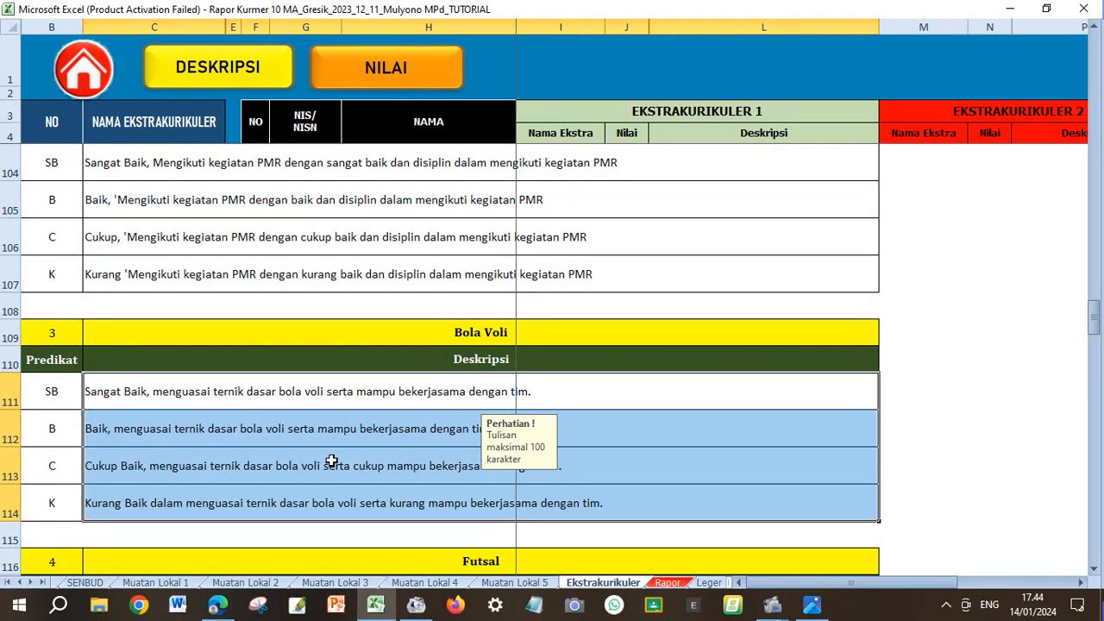
Go back to the start of the extracurricular descriptions and return to the student extracurricular grade table
scroll(331, 462, "up", 3)
scroll(332, 461, "up", 6)
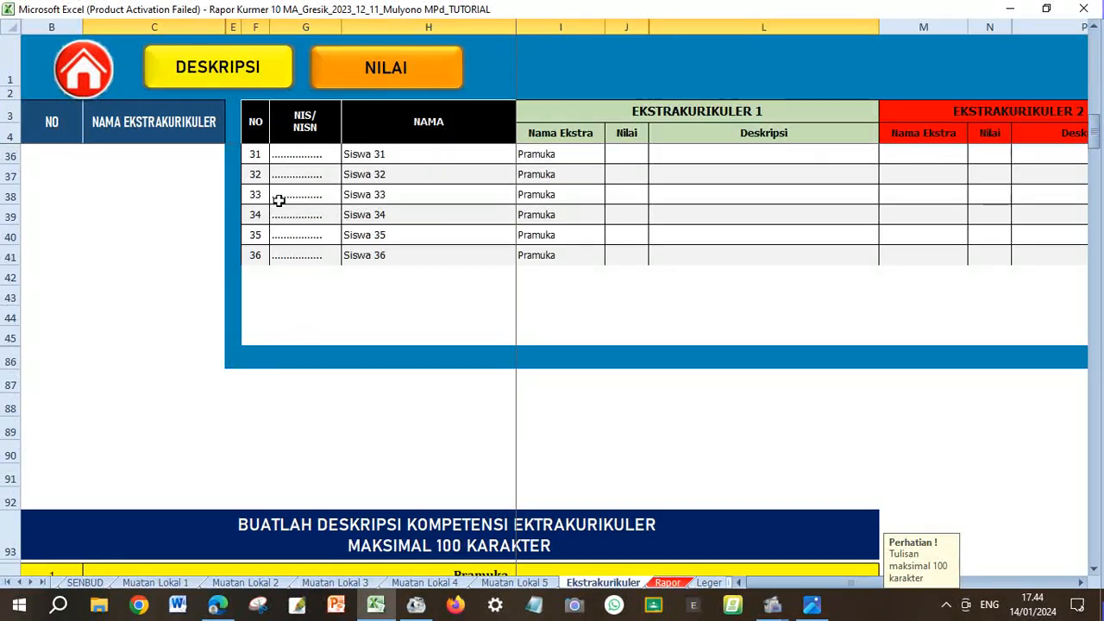
left_click(239, 84)
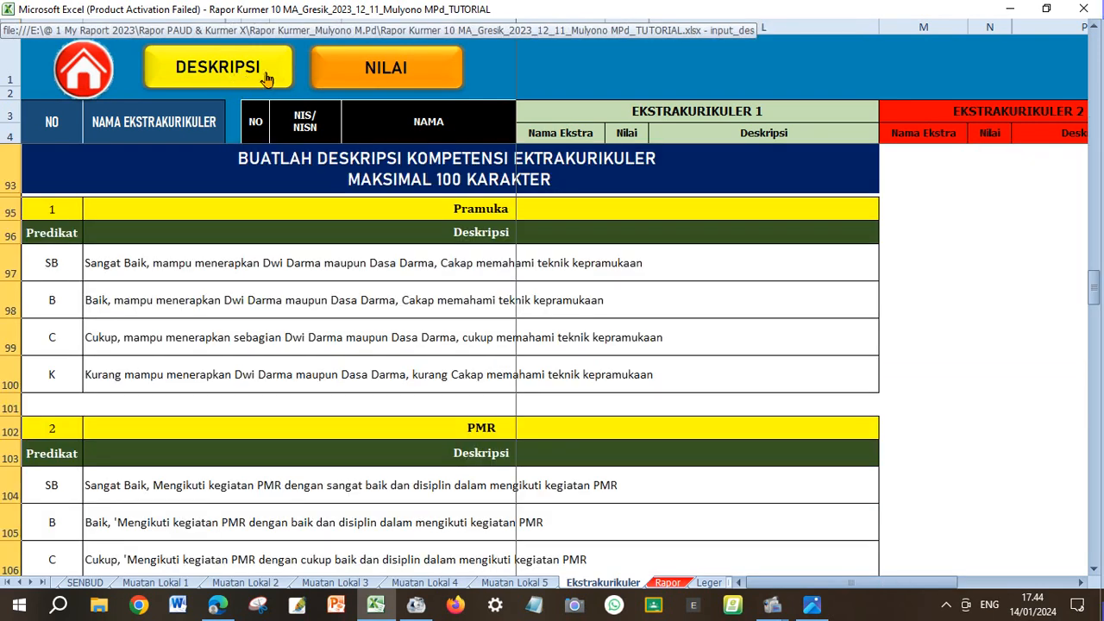
left_click(367, 74)
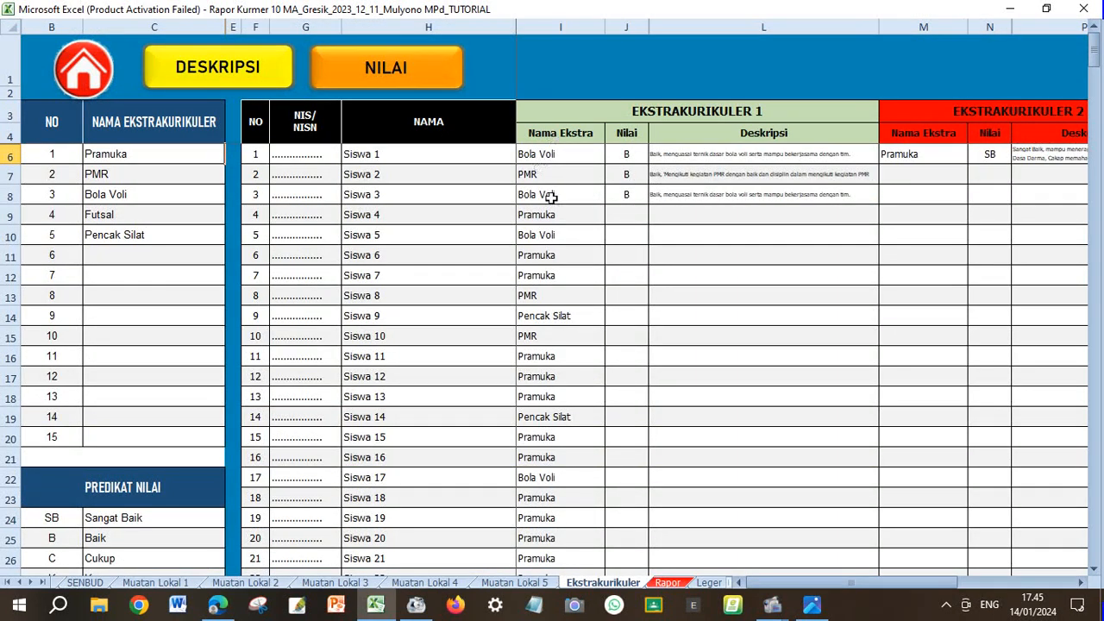
Leave the Ekstrakurikuler 1 grades for the home menu and open Catatan Wali Kelas, the homeroom teacher's notes
left_click_drag(641, 154, 637, 188)
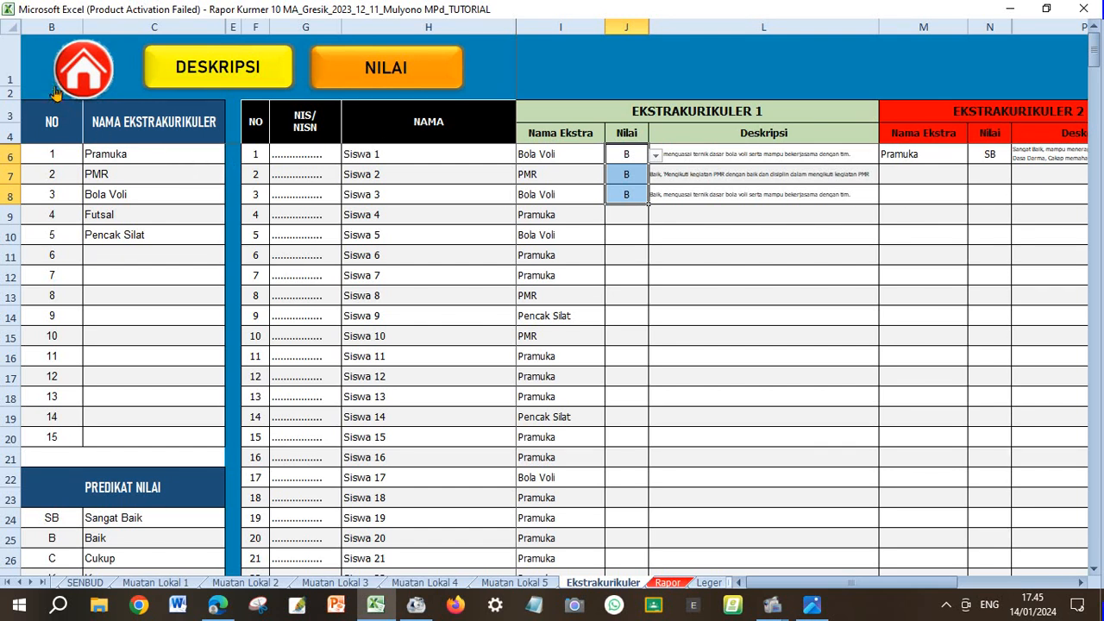
left_click(54, 93)
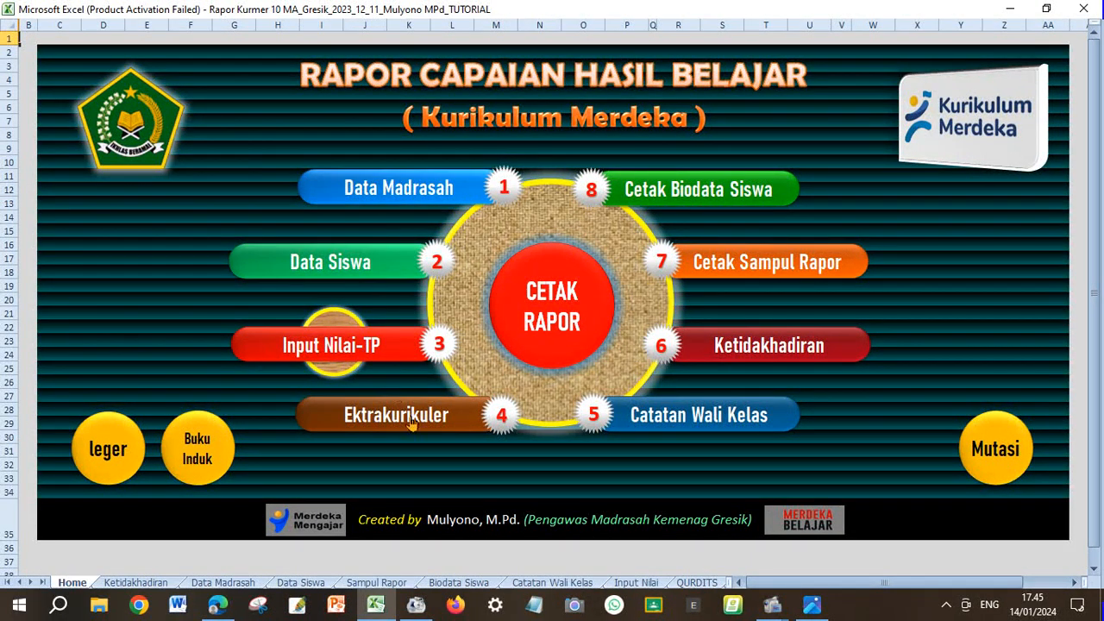
left_click(709, 414)
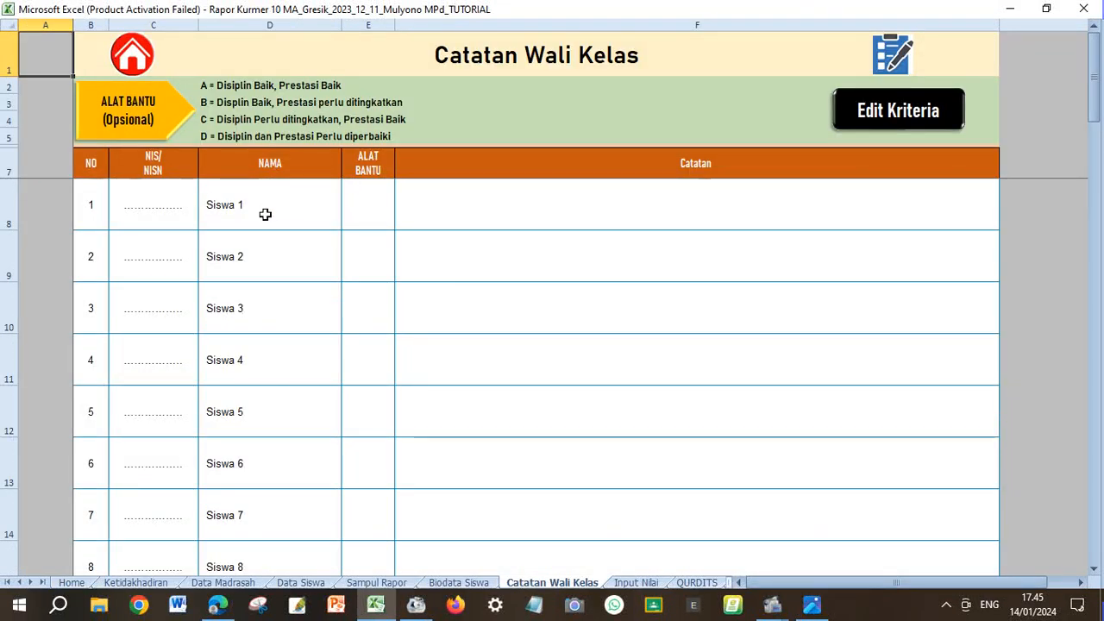
Set Siswa 1's Alat Bantu to B in the Catatan Wali Kelas table to fill in the student's note
left_click(371, 259)
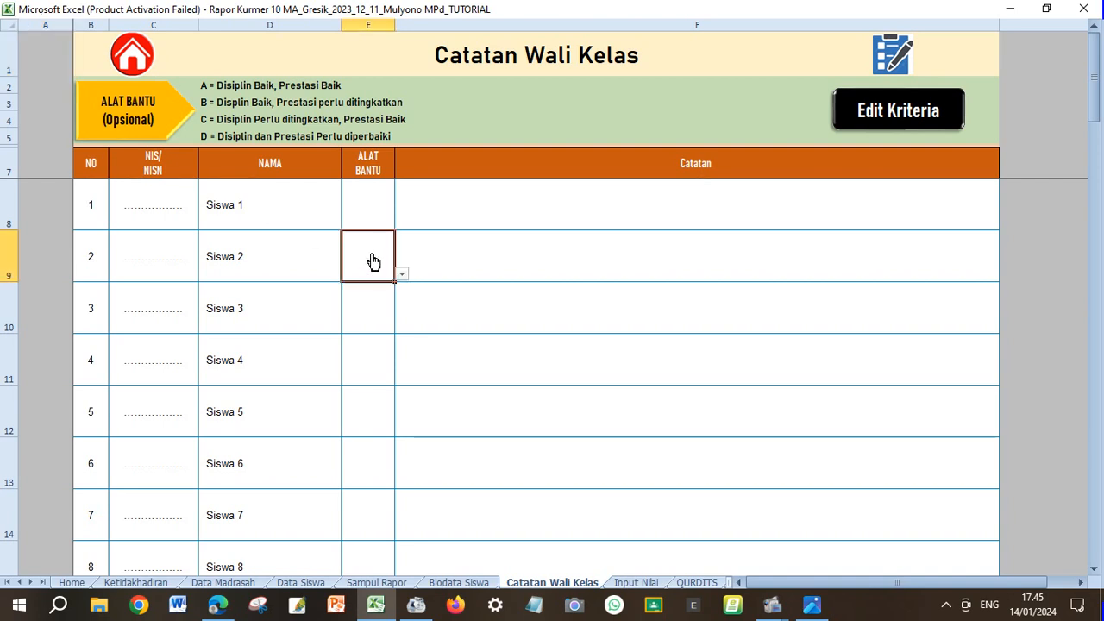
scroll(378, 261, "down", 2)
scroll(421, 327, "up", 2)
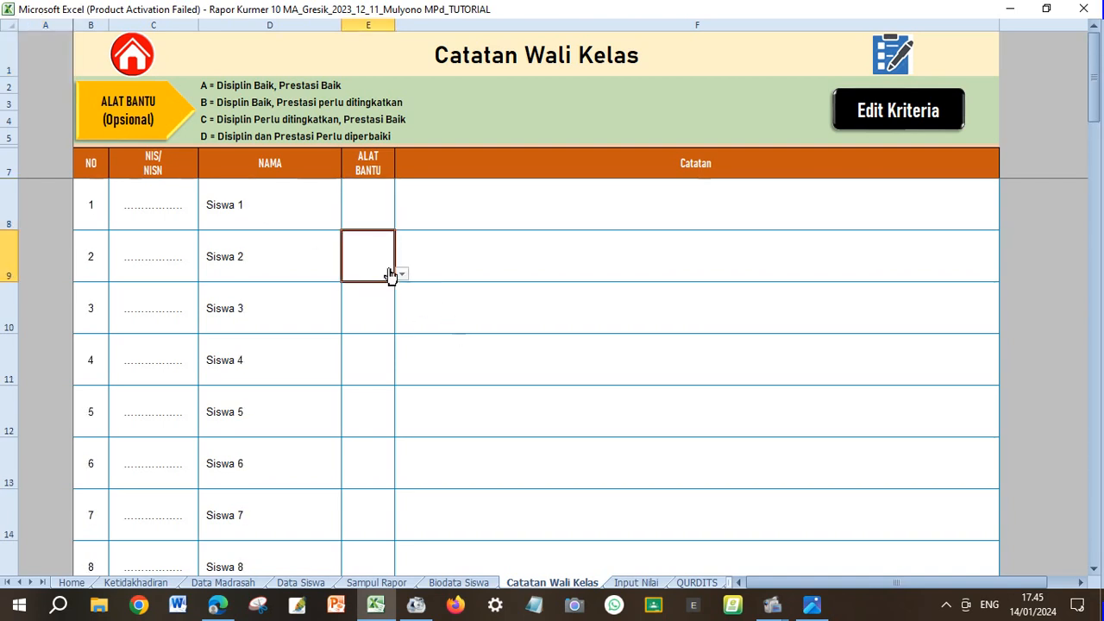
left_click(361, 203)
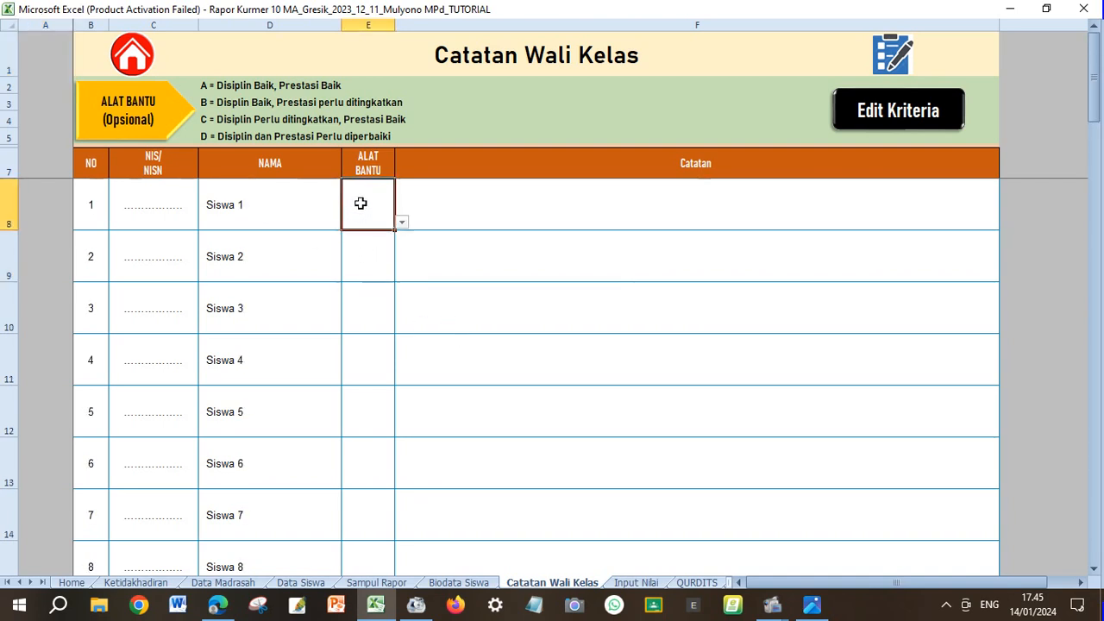
left_click(402, 223)
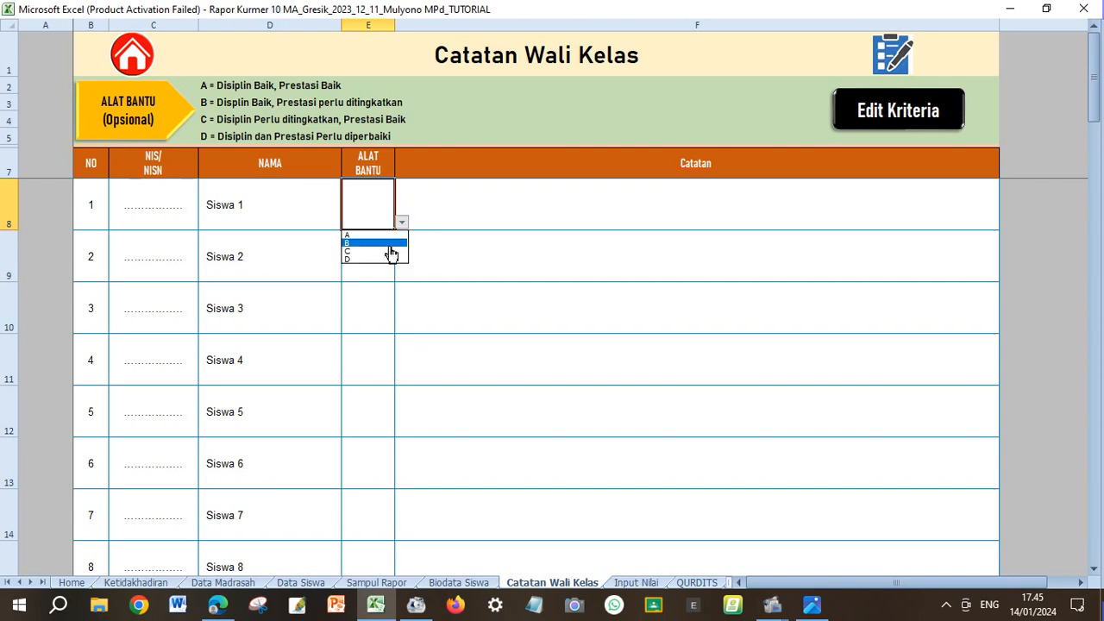
left_click(390, 246)
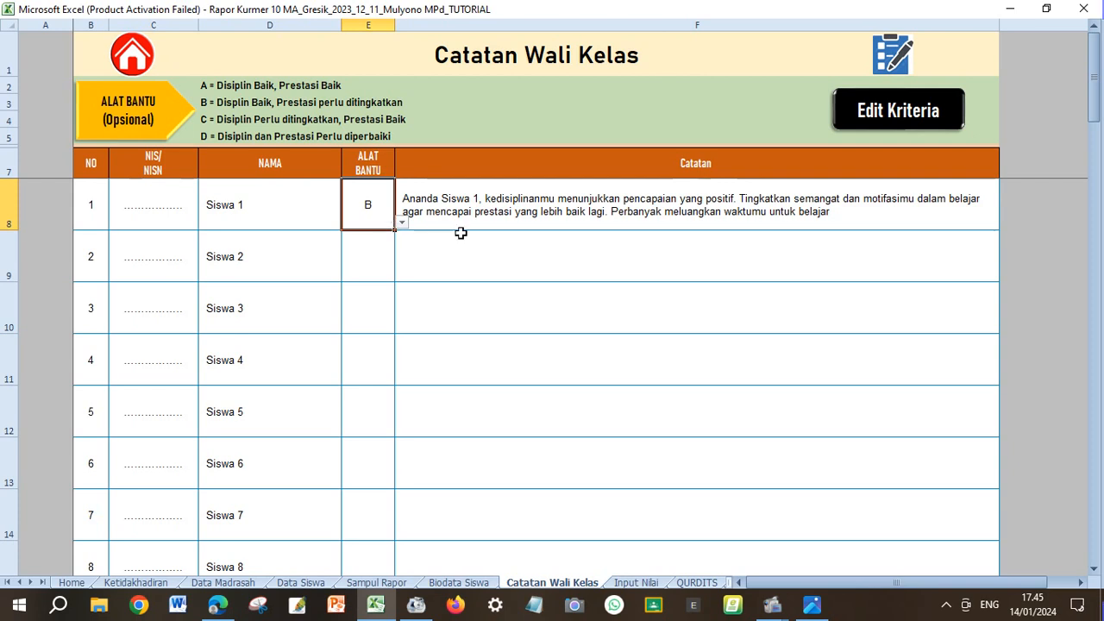